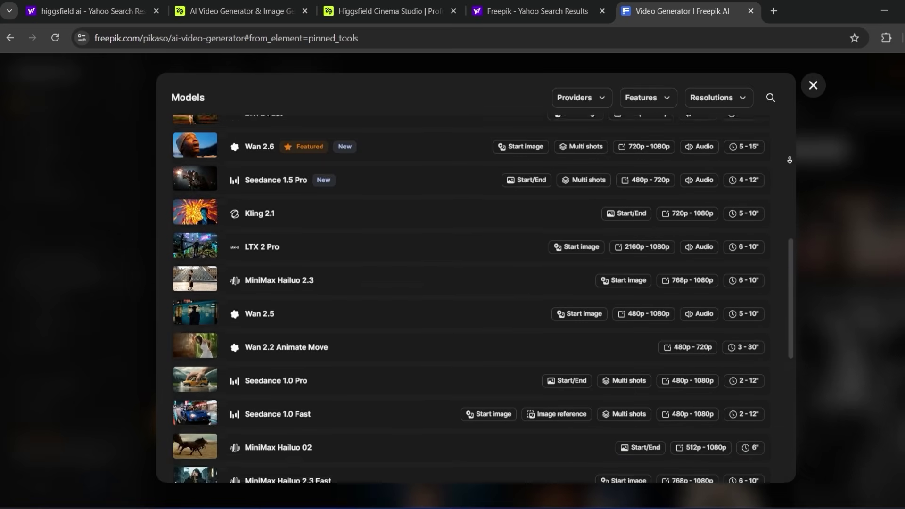
Look through the video generation models in Freepik's Models list
scroll(789, 161, down, 4)
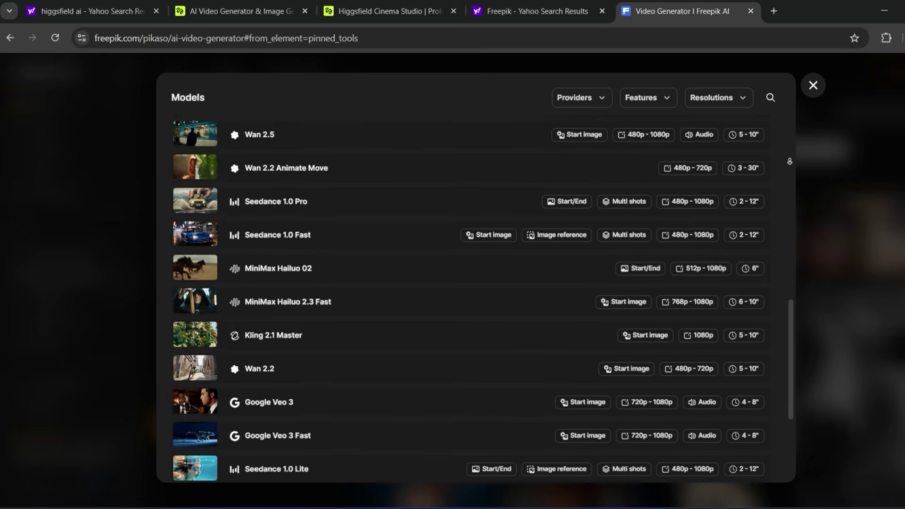
scroll(789, 161, down, 1)
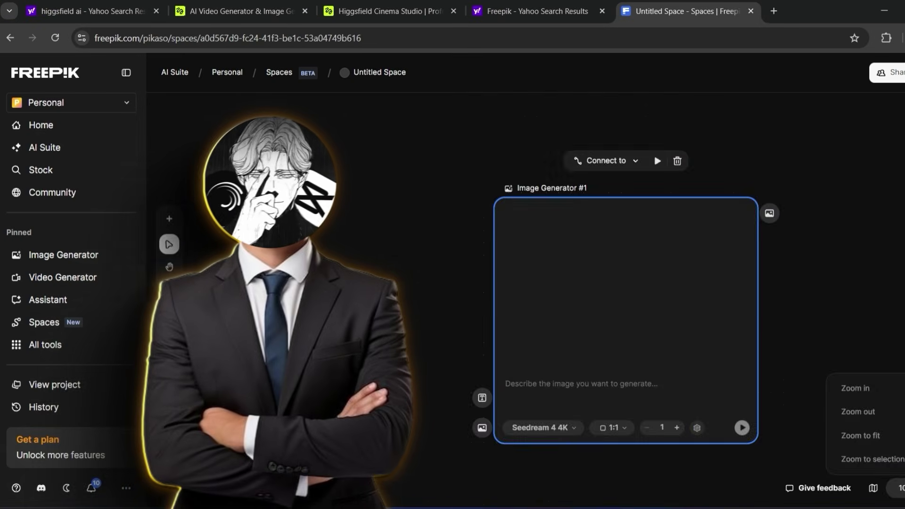
Connect a new Video Generator node to the Image Generator's output in the untitled Freepik space
drag(656, 257, 702, 353)
click(758, 389)
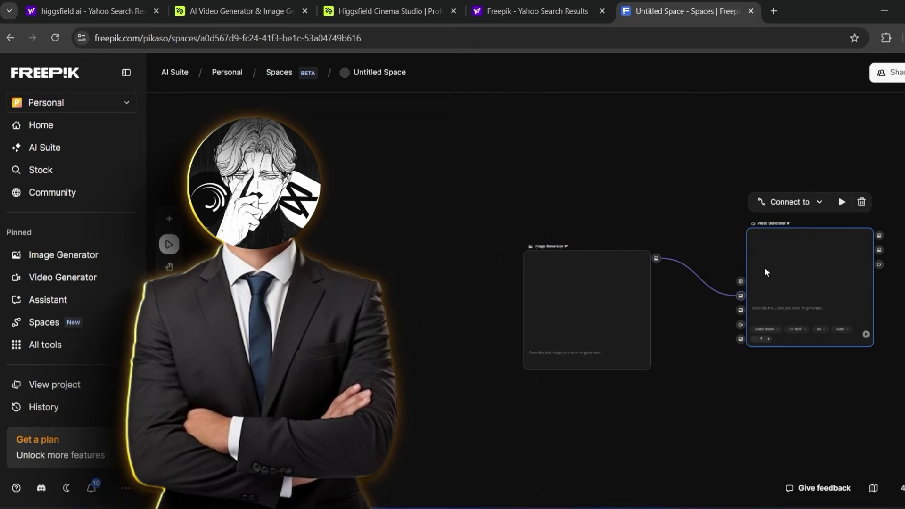
drag(565, 291, 424, 265)
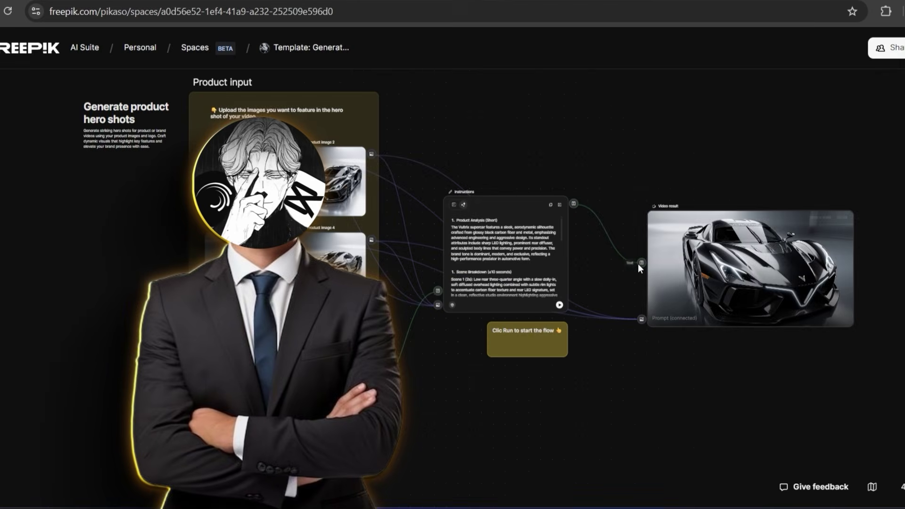
Add a Text node from the Video result node's text input in the product hero shots template
drag(632, 331, 630, 372)
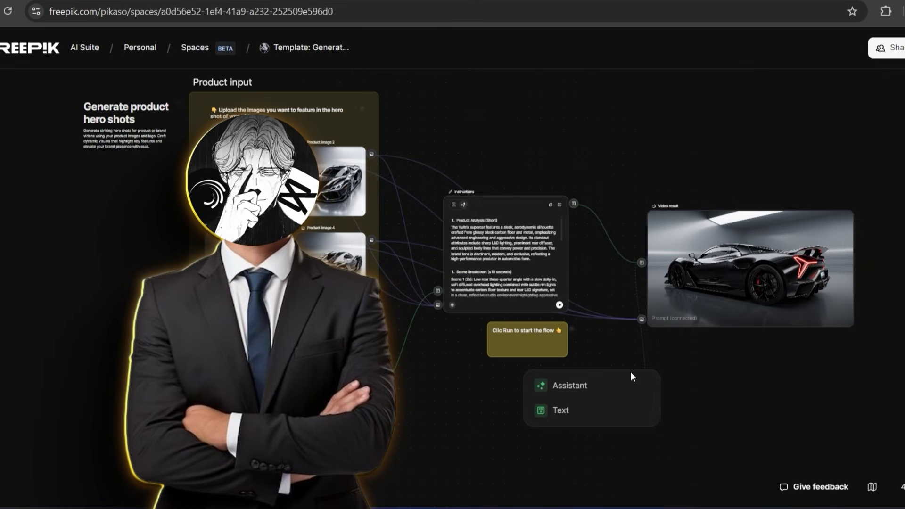
click(586, 419)
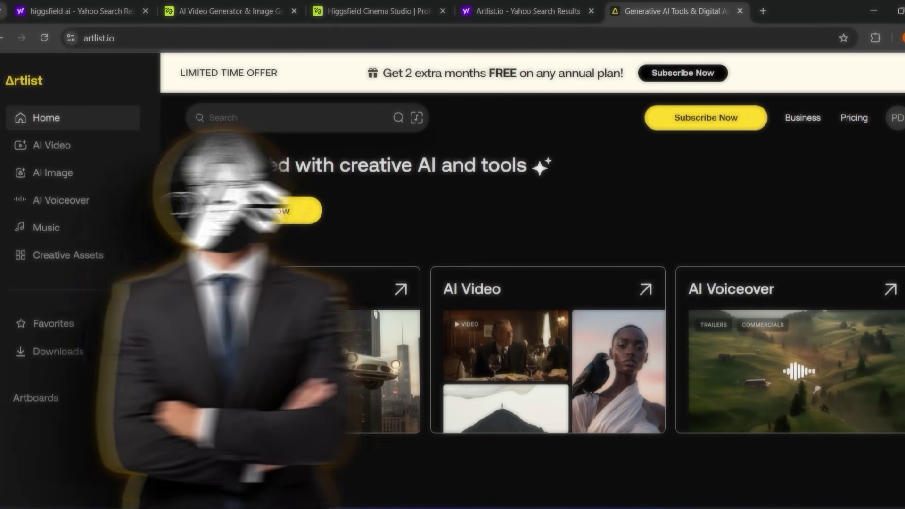
Switch to Artlist and look through the home page's AI tools, featured AI models and music sections
scroll(533, 330, down, 1)
scroll(532, 330, down, 4)
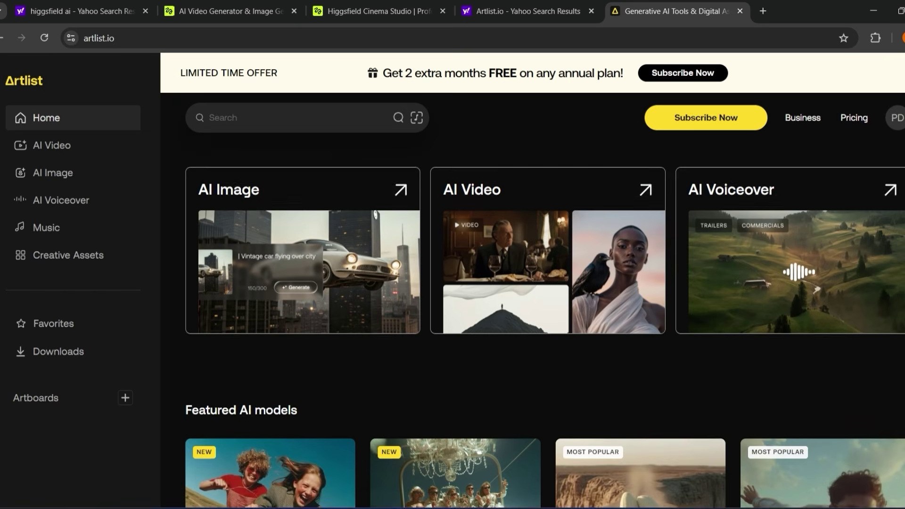
scroll(533, 330, down, 4)
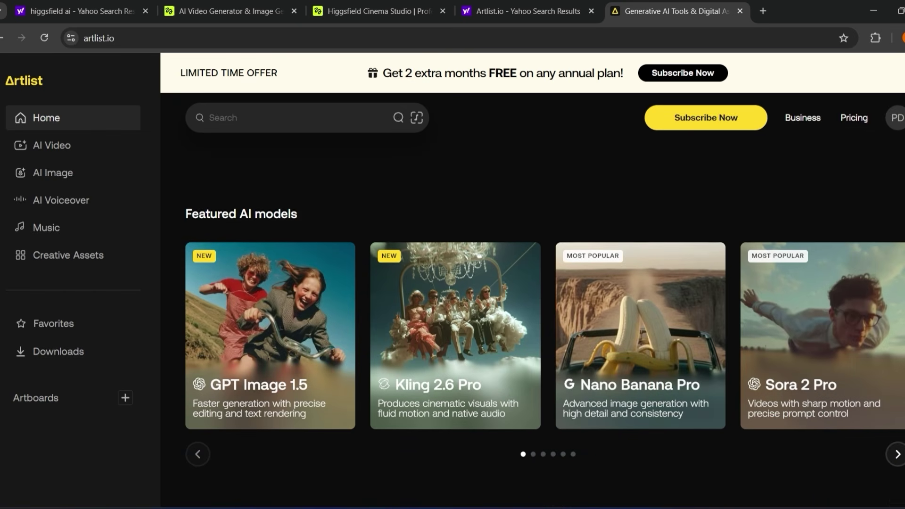
scroll(533, 329, down, 9)
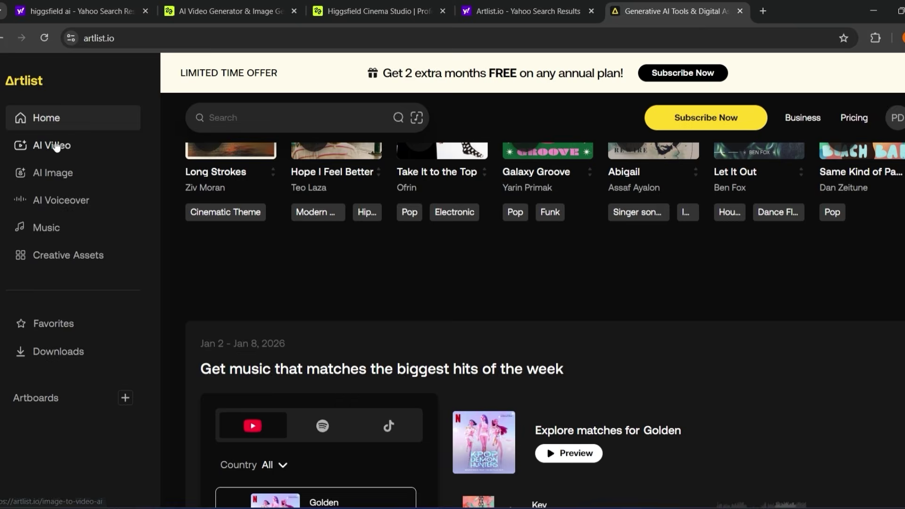
Open Artlist's AI Video generator and examine its list of available models
click(57, 146)
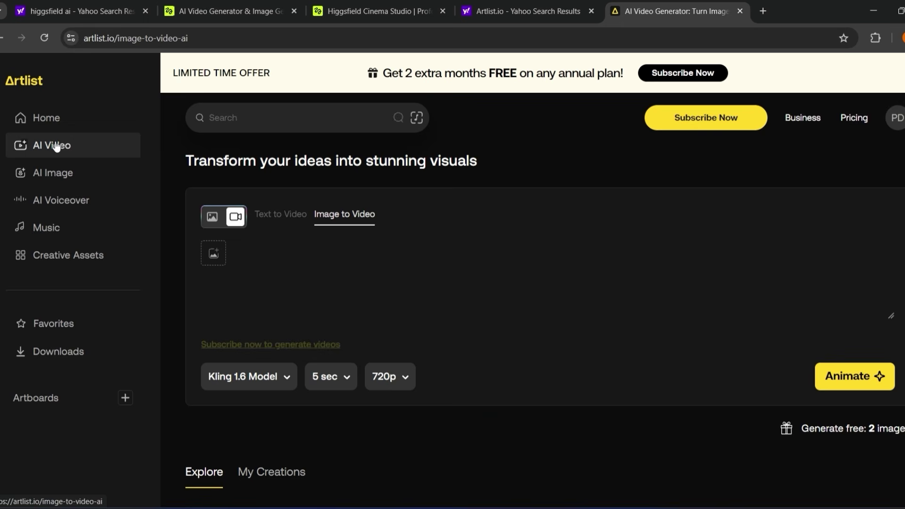
click(284, 379)
scroll(404, 399, up, 5)
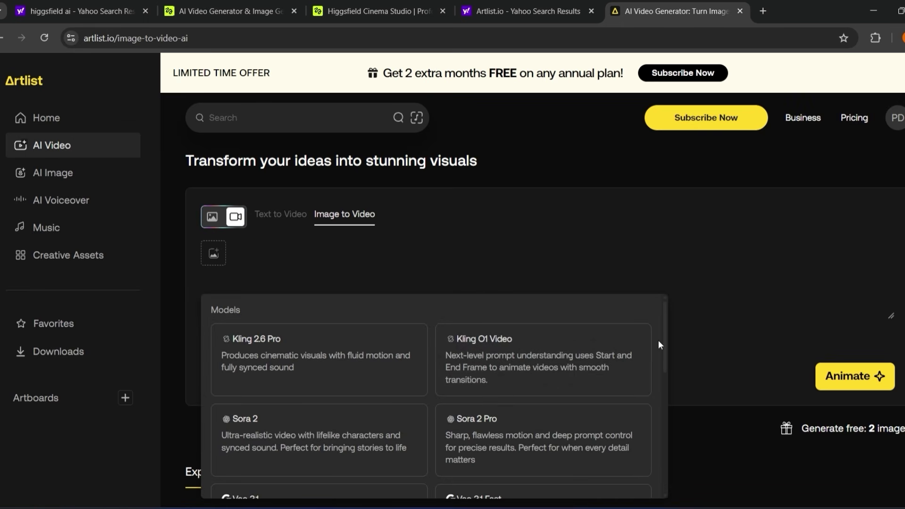
scroll(658, 375, down, 1)
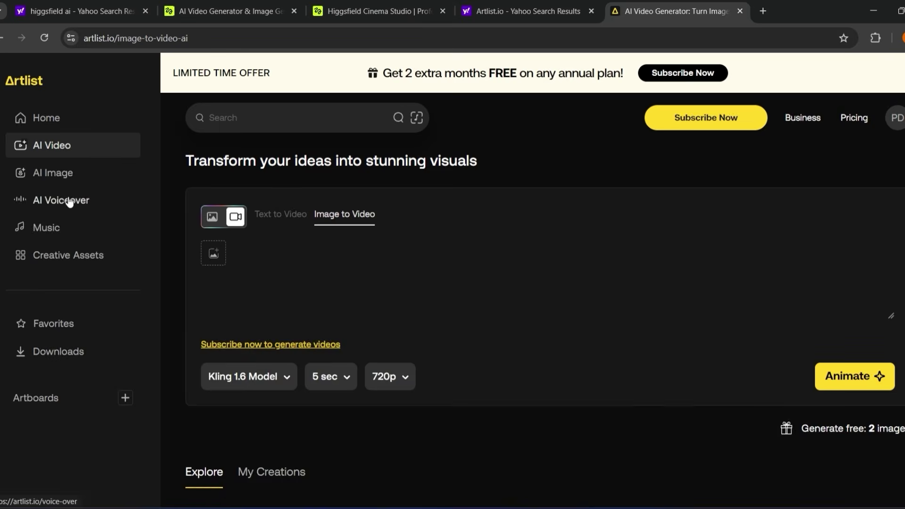
Open Artlist's Music page and look through the royalty-free tracks
click(79, 236)
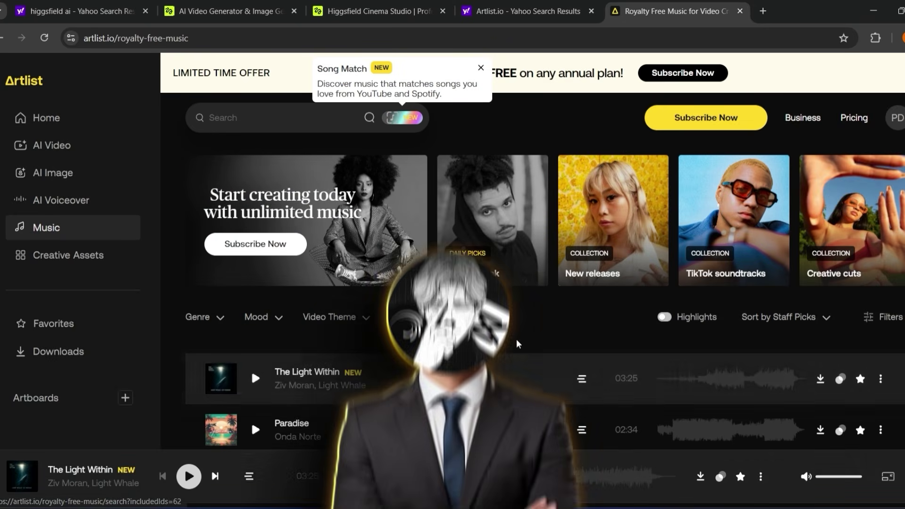
scroll(481, 379, down, 4)
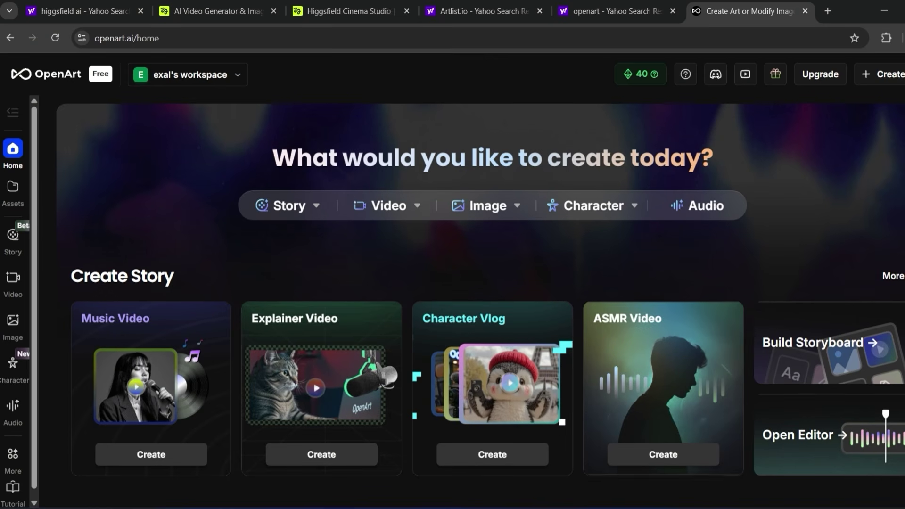
Switch to OpenArt, review the home page's story, AI tool and model sections, and view the inpainted outfit result
scroll(481, 302, down, 3)
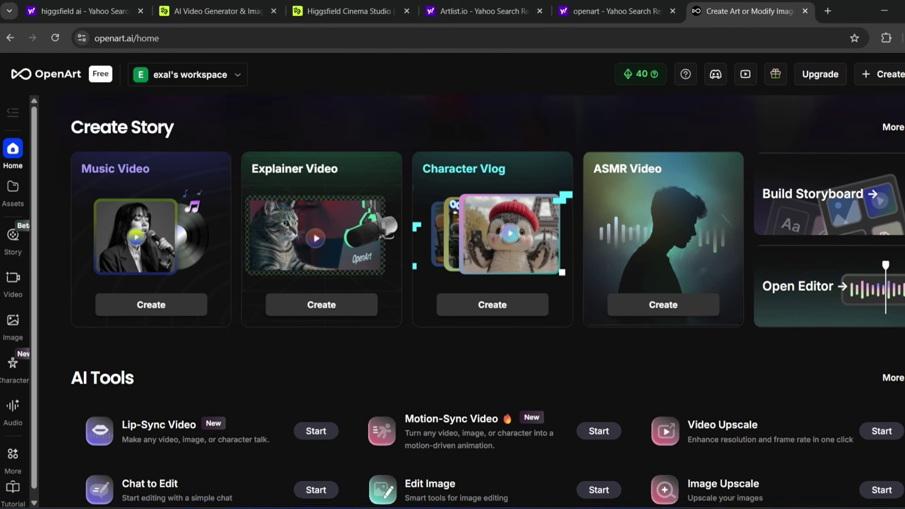
scroll(480, 302, down, 3)
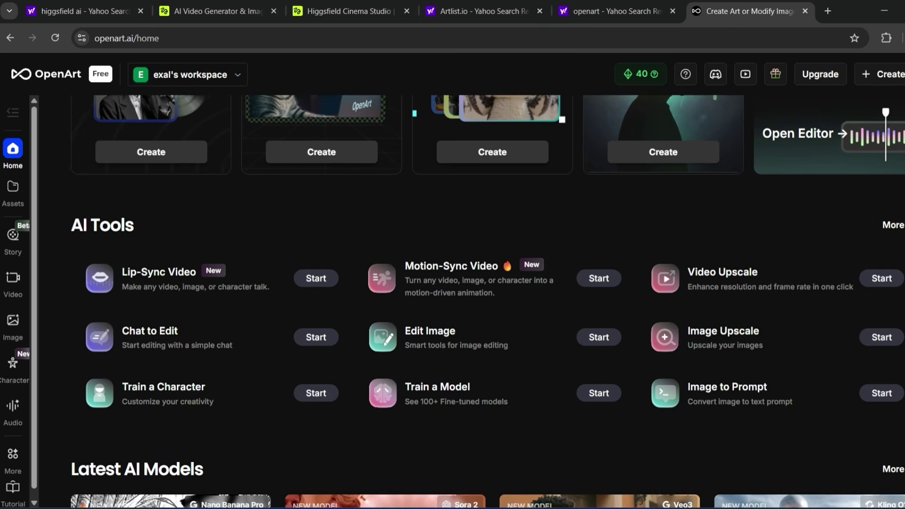
scroll(480, 302, down, 3)
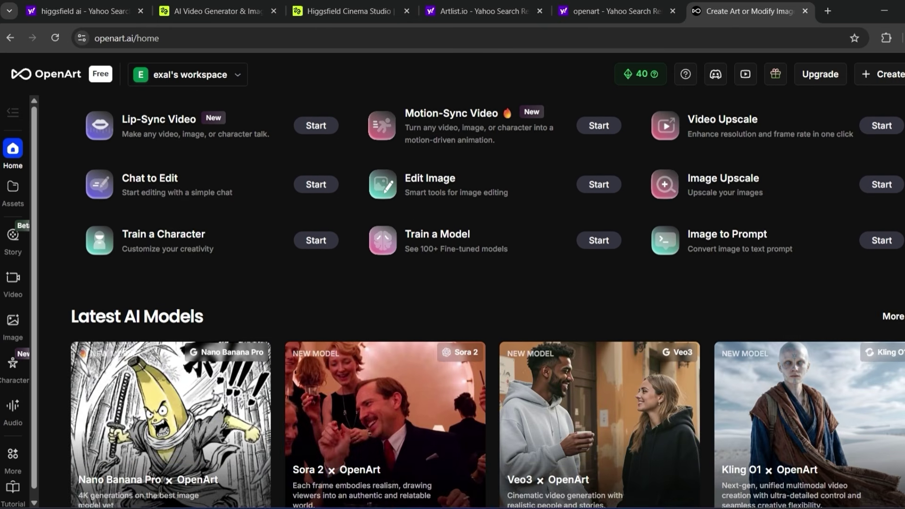
scroll(480, 301, down, 2)
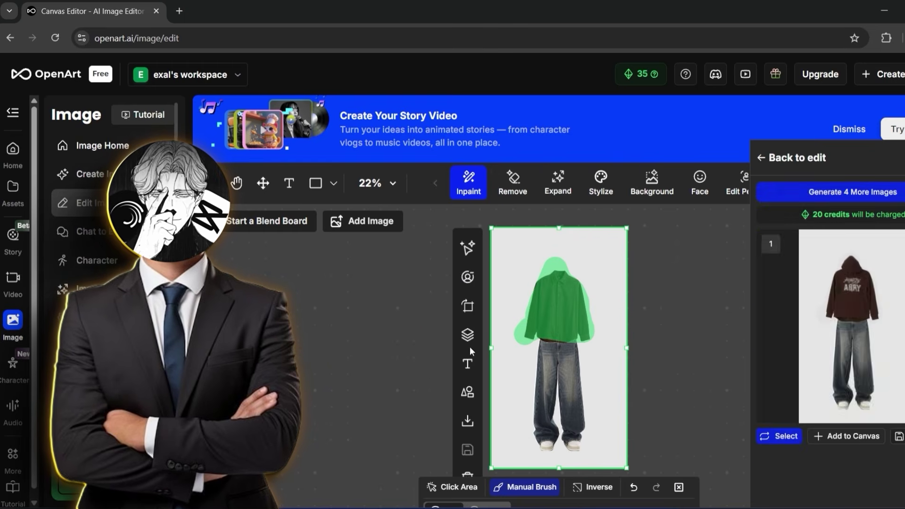
click(820, 330)
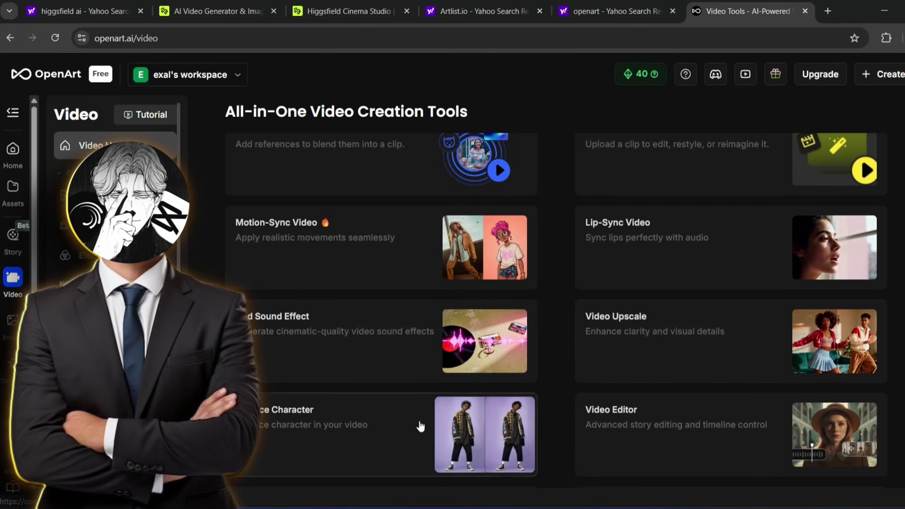
Look through the All-in-One Video Creation Tools on OpenArt's Video page
scroll(417, 405, down, 1)
scroll(377, 400, down, 1)
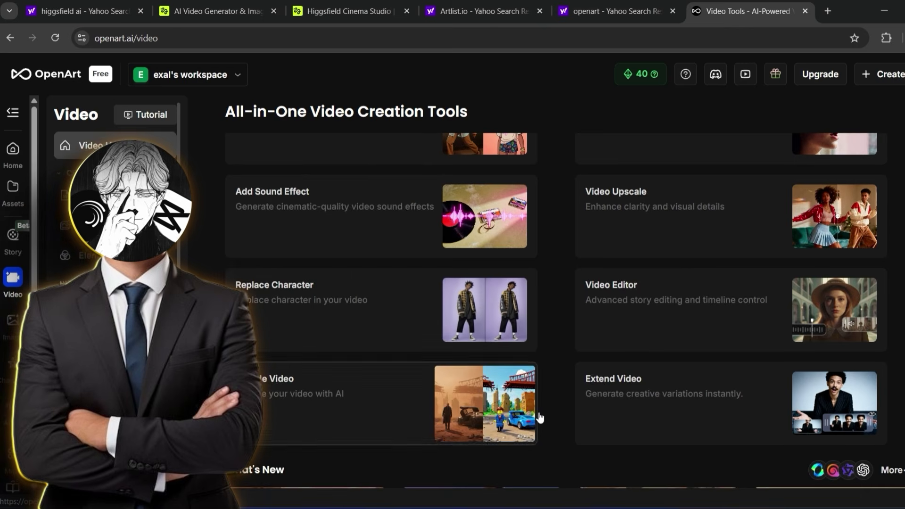
scroll(516, 426, down, 4)
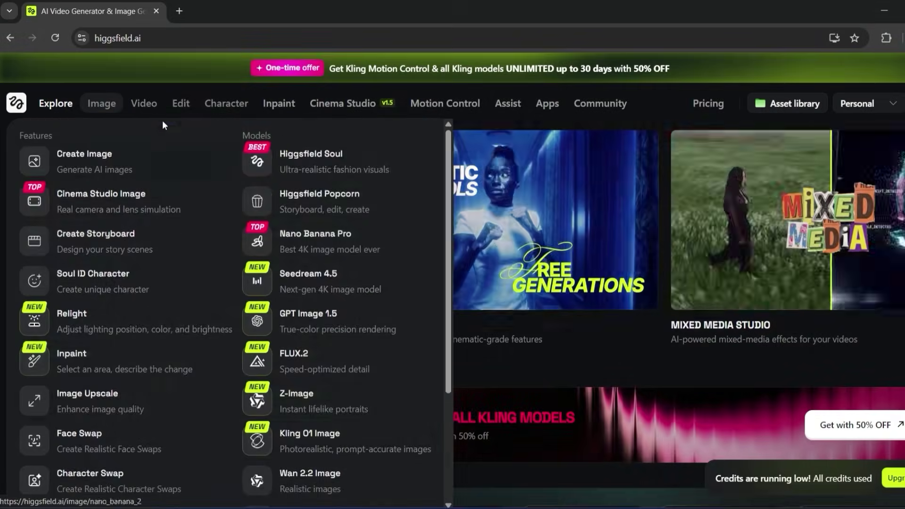
Switch to Higgsfield, browse all the TikTok video presets, and open the Edit Video page
click(143, 104)
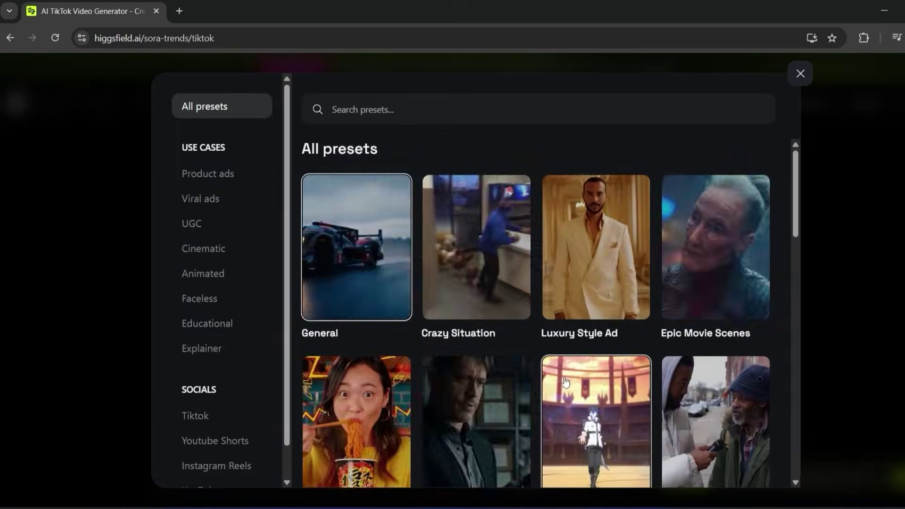
scroll(545, 323, down, 5)
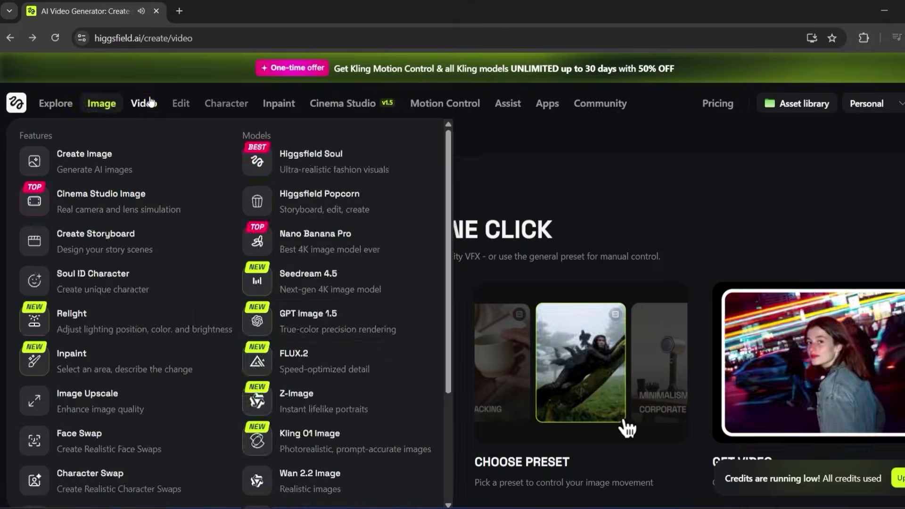
click(144, 104)
click(117, 278)
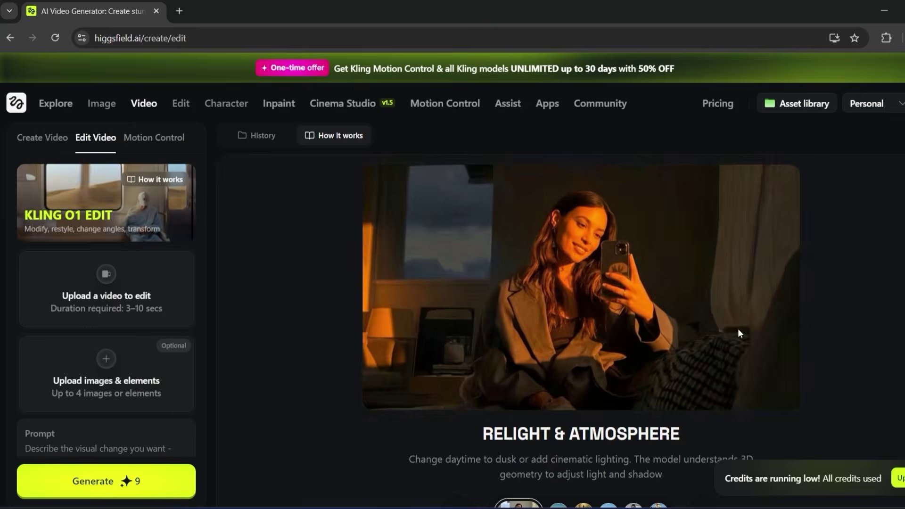
Open Higgsfield Soul from the image models and browse its Visual Styles
mouse_move(107, 113)
click(355, 163)
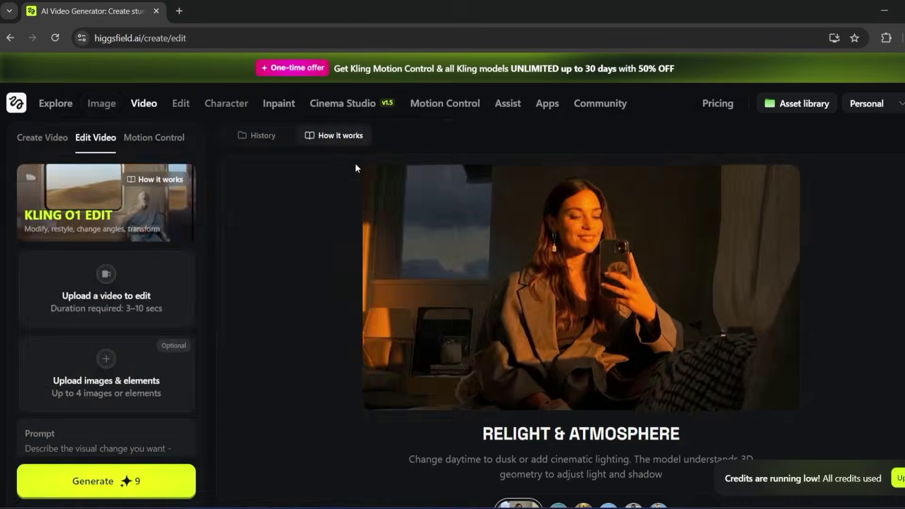
click(644, 458)
scroll(474, 302, down, 12)
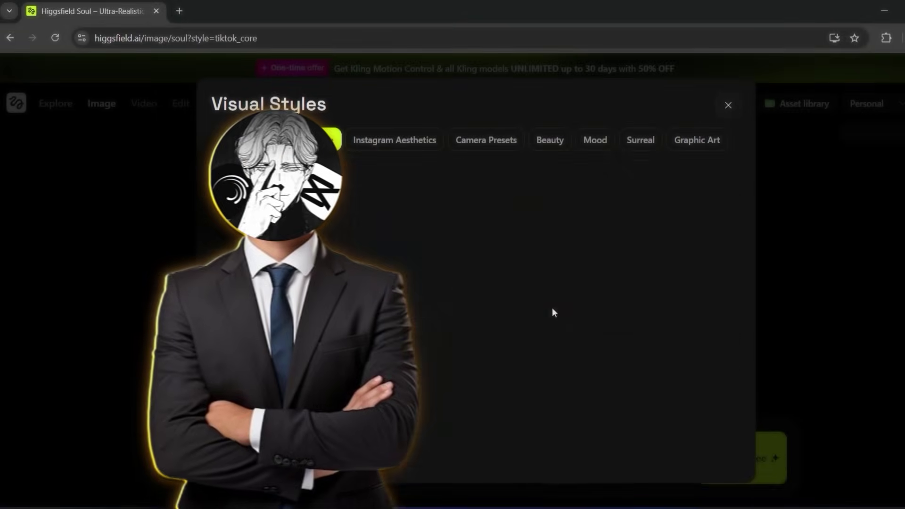
click(22, 111)
click(22, 112)
scroll(500, 426, down, 15)
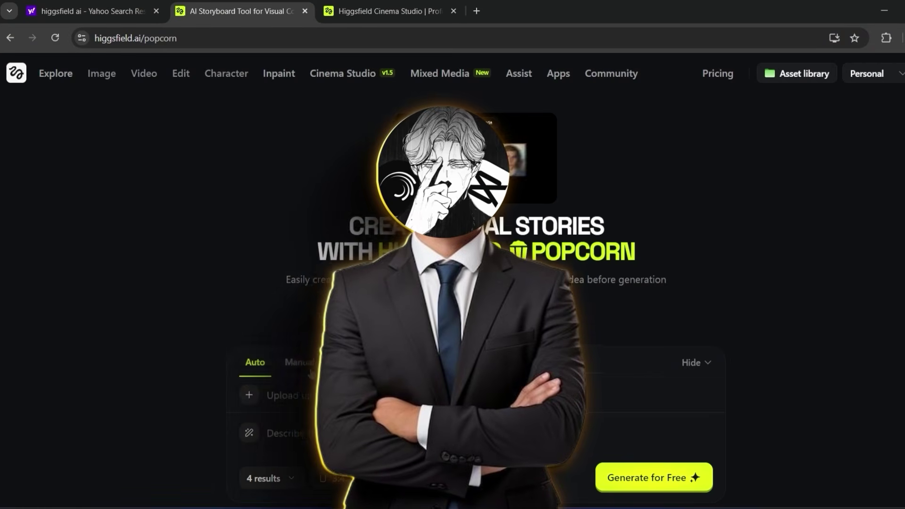
Open Instadump in Higgsfield Popcorn, choose the Winter Special pack, and close the photo upload dialog
click(364, 242)
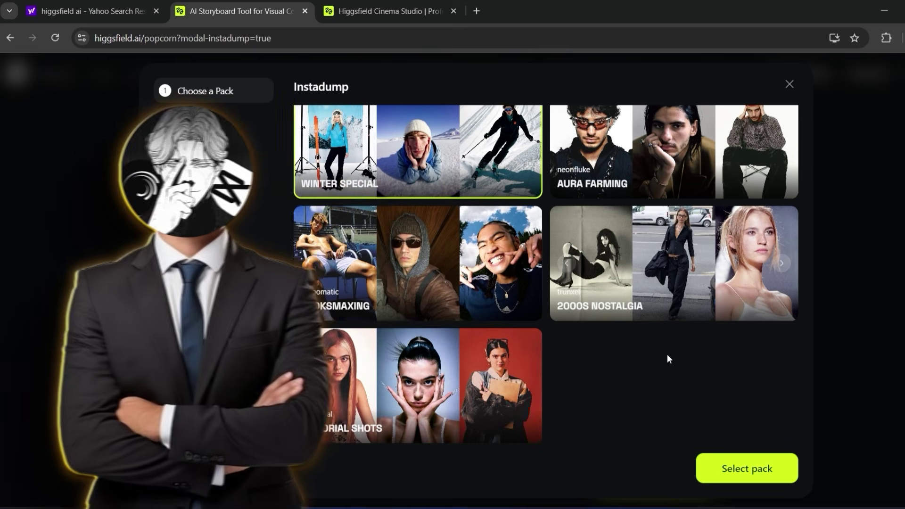
click(742, 468)
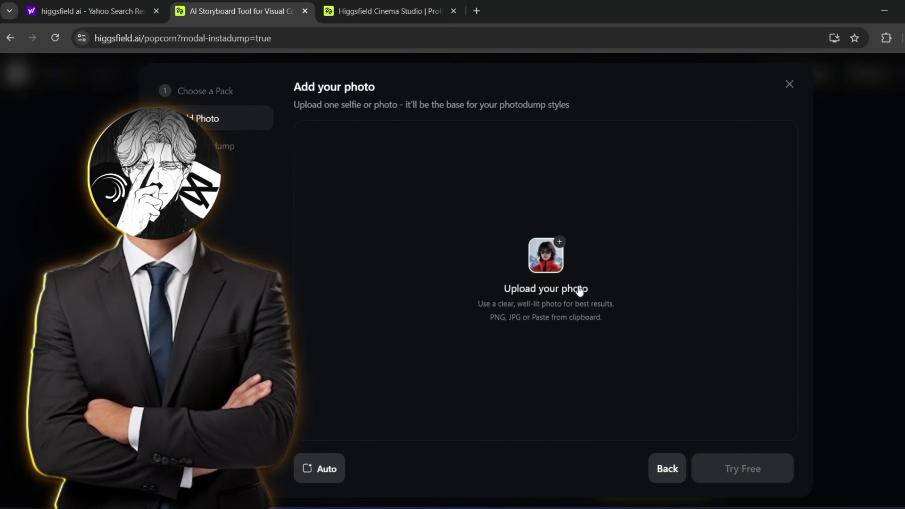
click(789, 86)
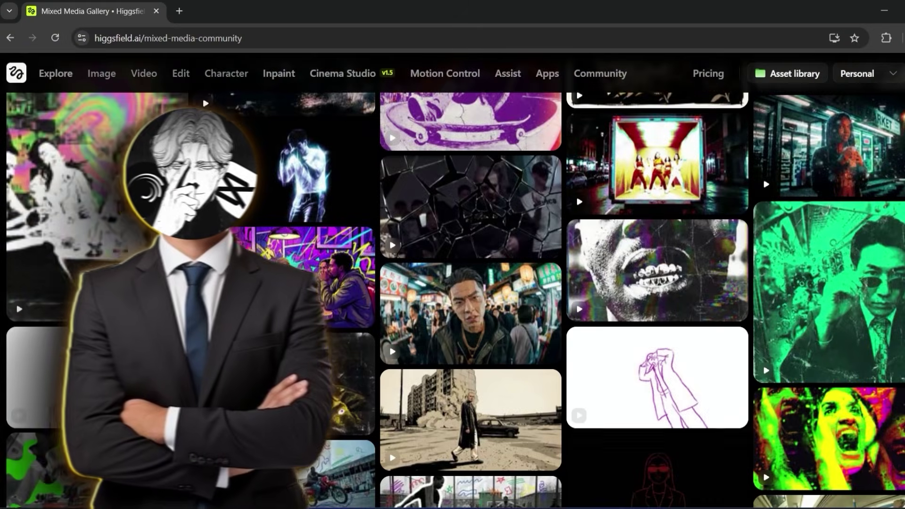
Browse the community videos in Higgsfield's Mixed Media Gallery
scroll(453, 283, down, 7)
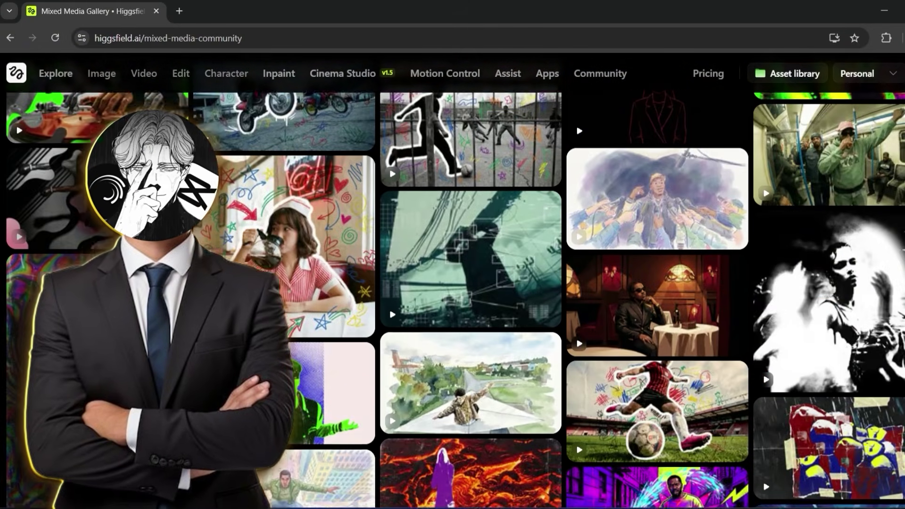
scroll(453, 283, down, 5)
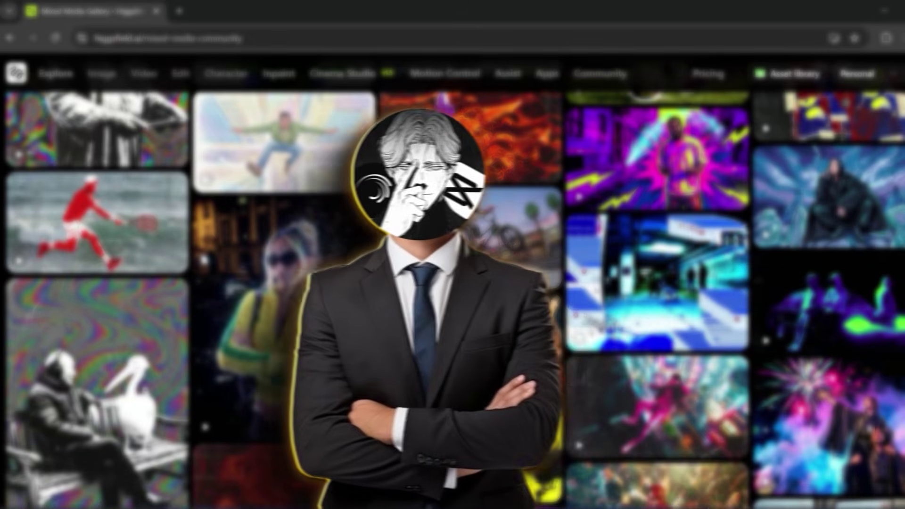
scroll(453, 283, up, 5)
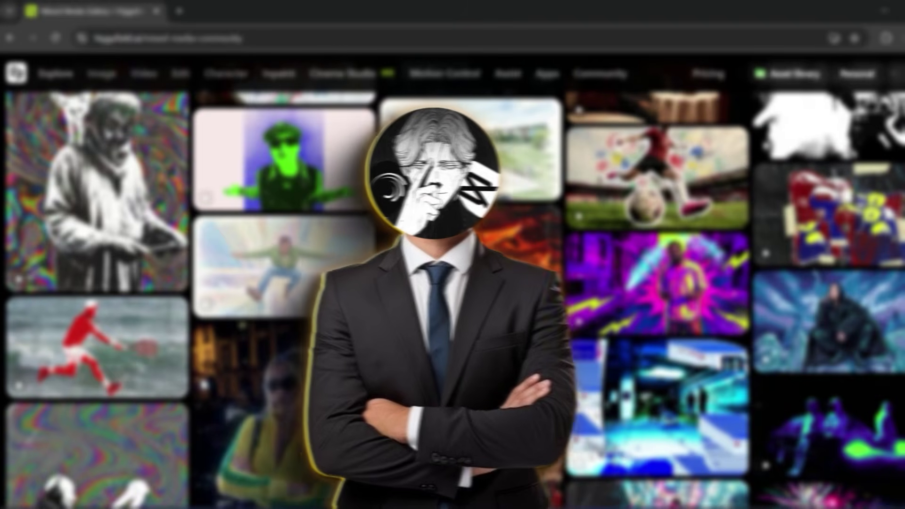
scroll(452, 283, up, 3)
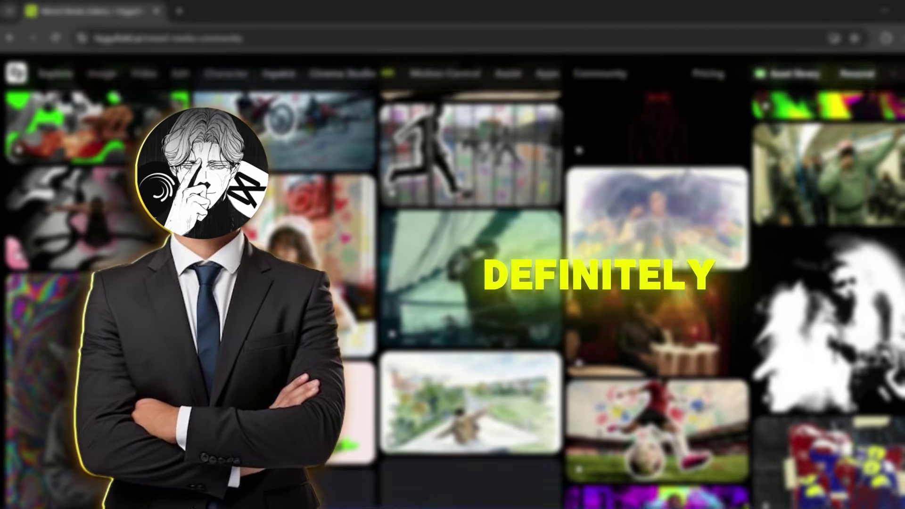
scroll(452, 282, up, 5)
scroll(452, 282, up, 5)
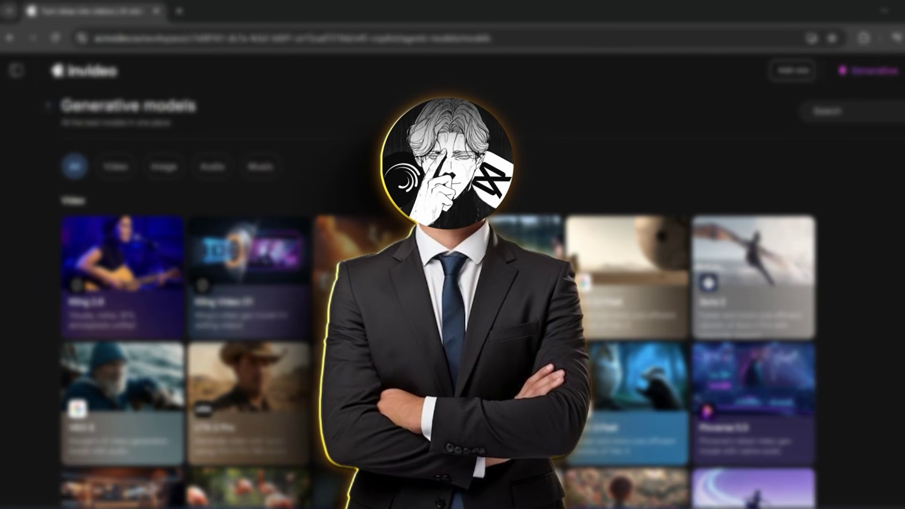
Switch to invideo and open the Angles trend of Invideo Vision from AI video creation
scroll(452, 283, down, 2)
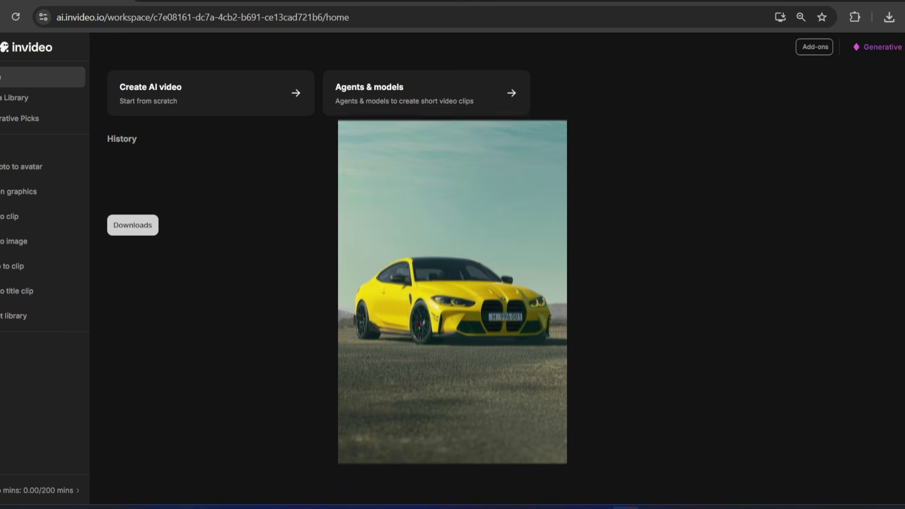
click(294, 95)
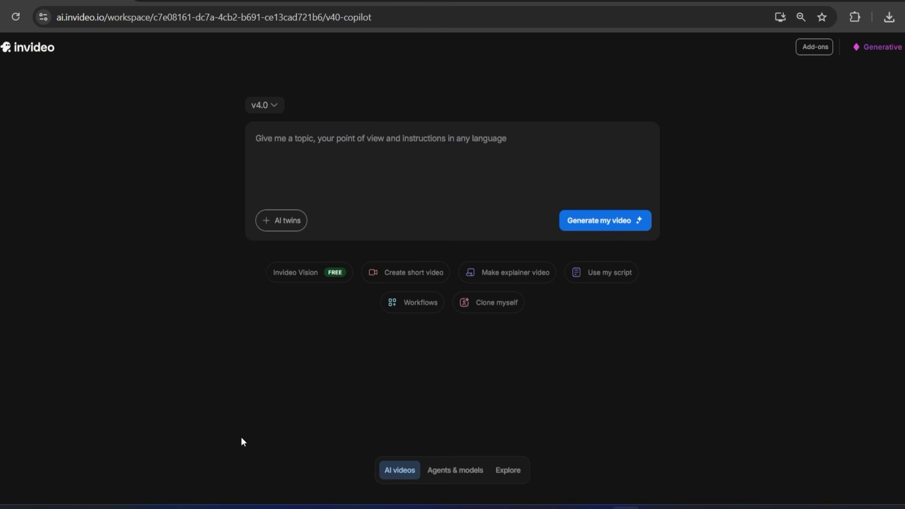
click(311, 271)
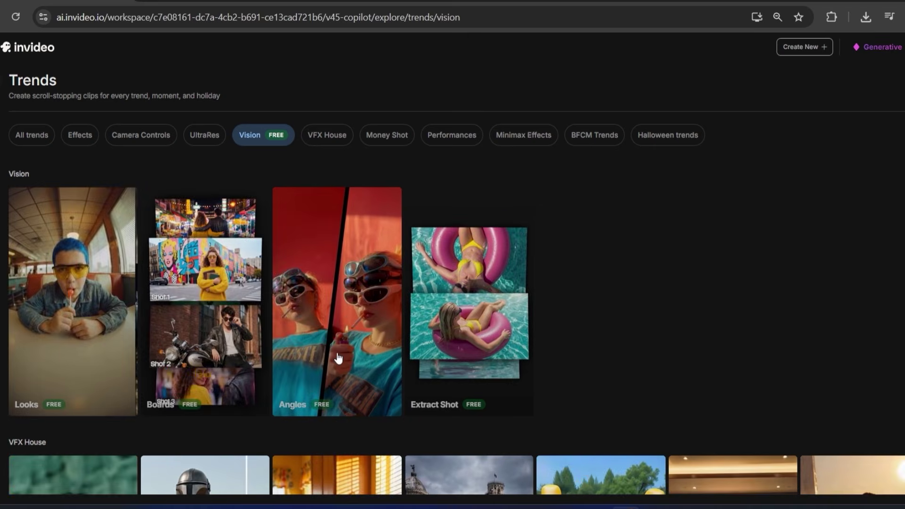
click(292, 409)
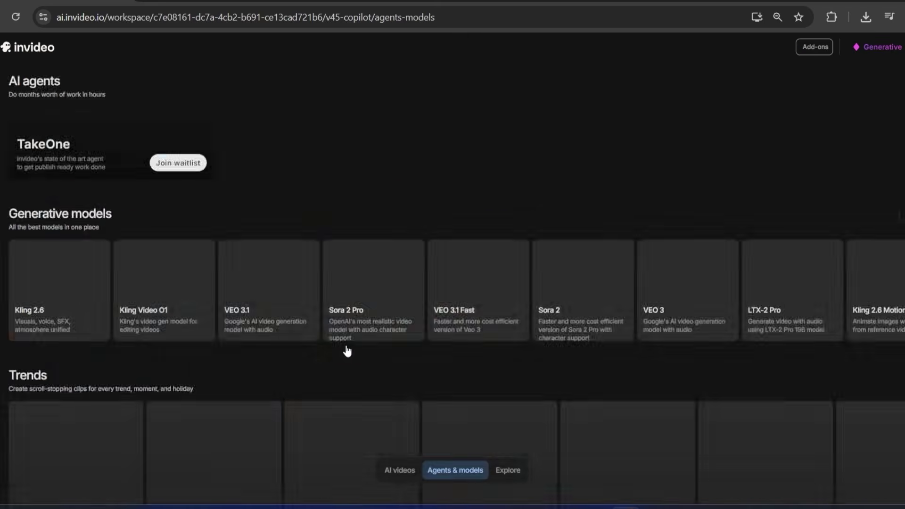
Create a new project named "BMW angles" for the Angles generation
click(388, 196)
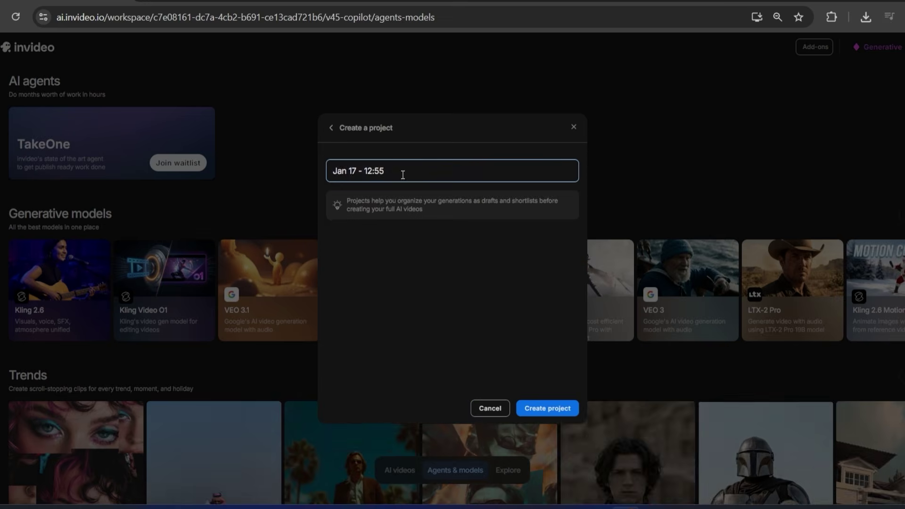
text(BMW angles)
click(547, 408)
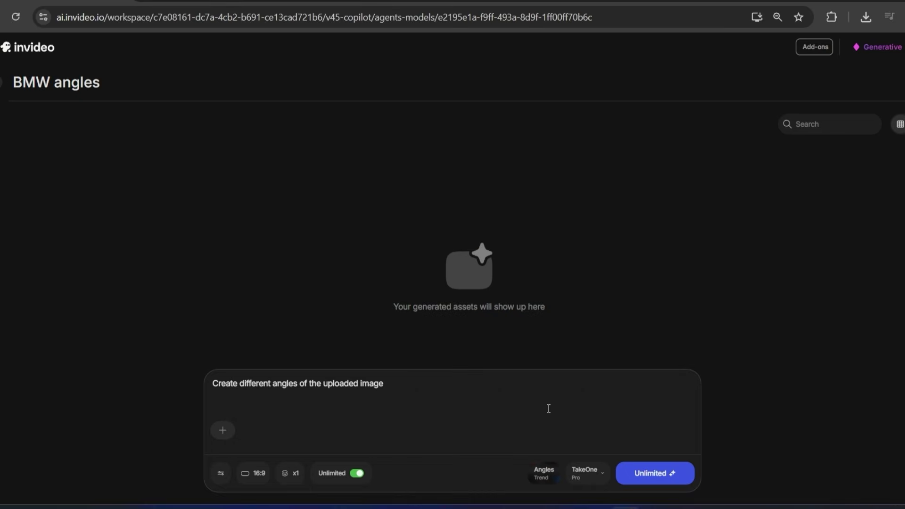
Upload image 1 from the nano banana folder, generate different angles of it, and open the resulting grid
click(223, 429)
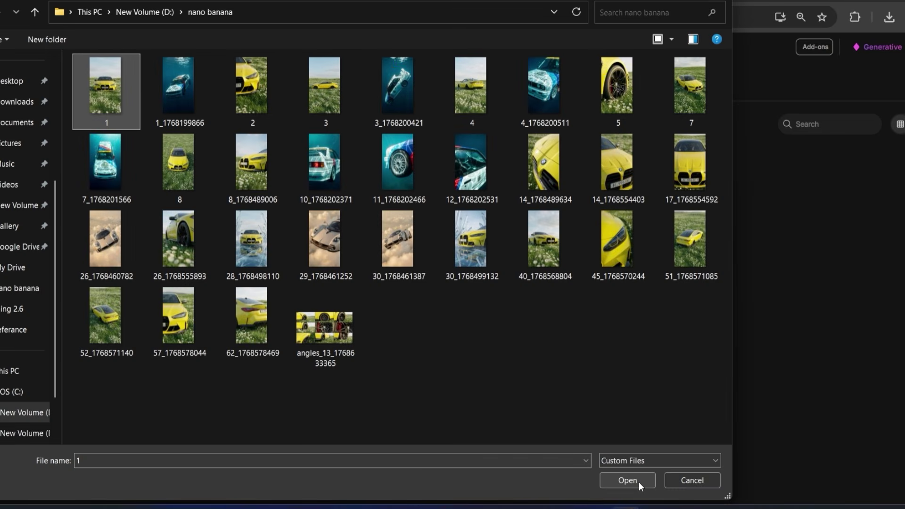
click(627, 479)
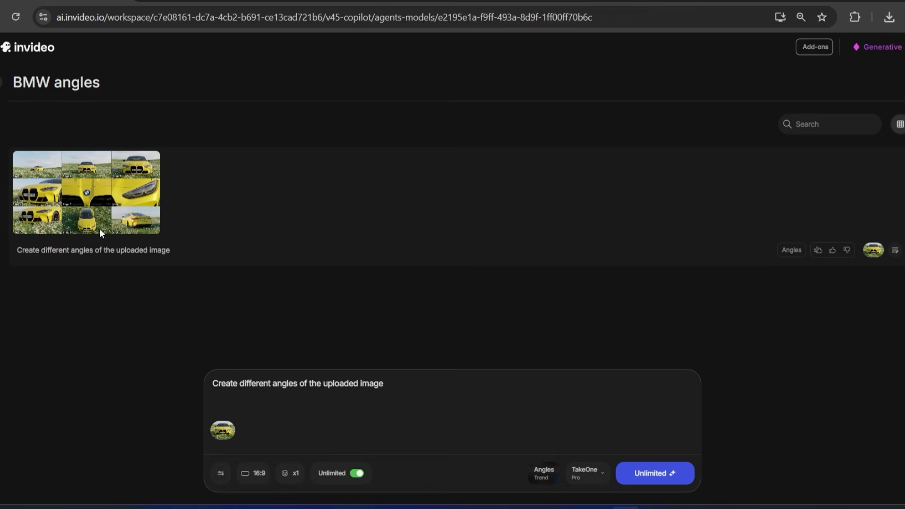
click(100, 231)
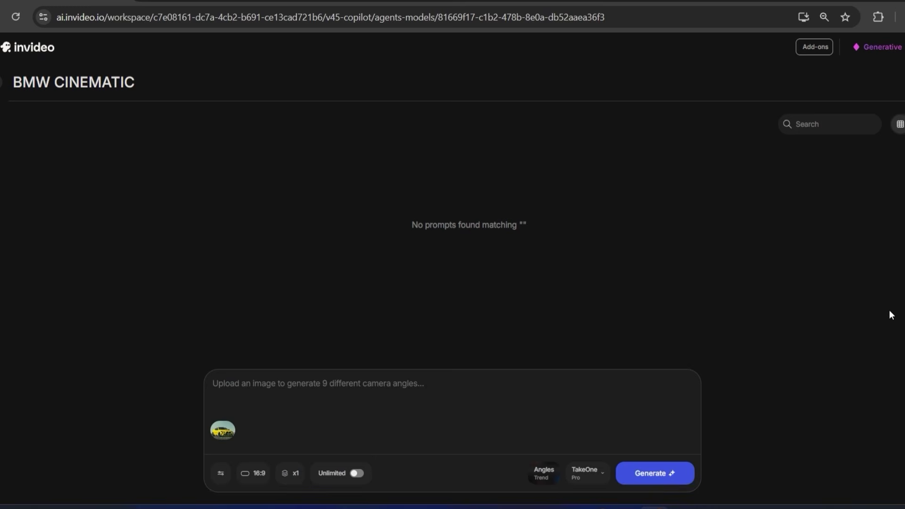
In the BMW CINEMATIC project, choose the Nano Banana Pro image model, set a 9:16 aspect ratio, and check the resolution options
click(588, 477)
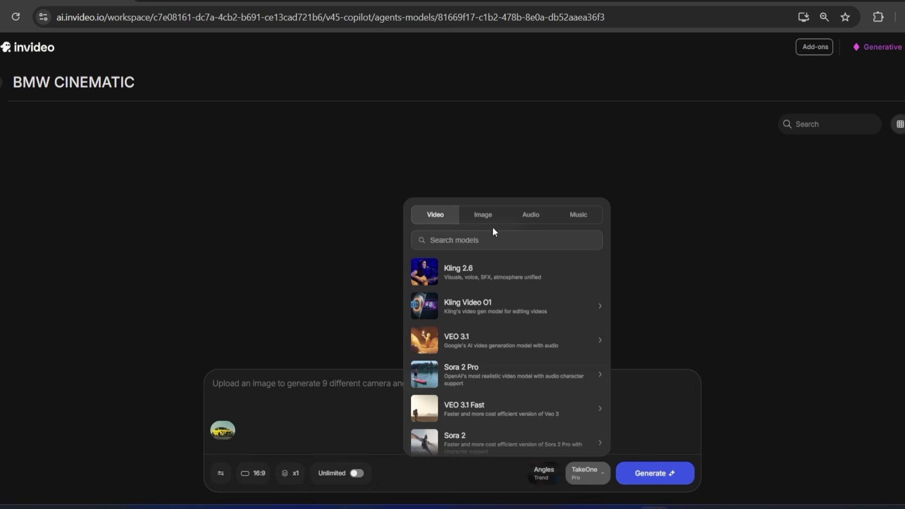
click(524, 274)
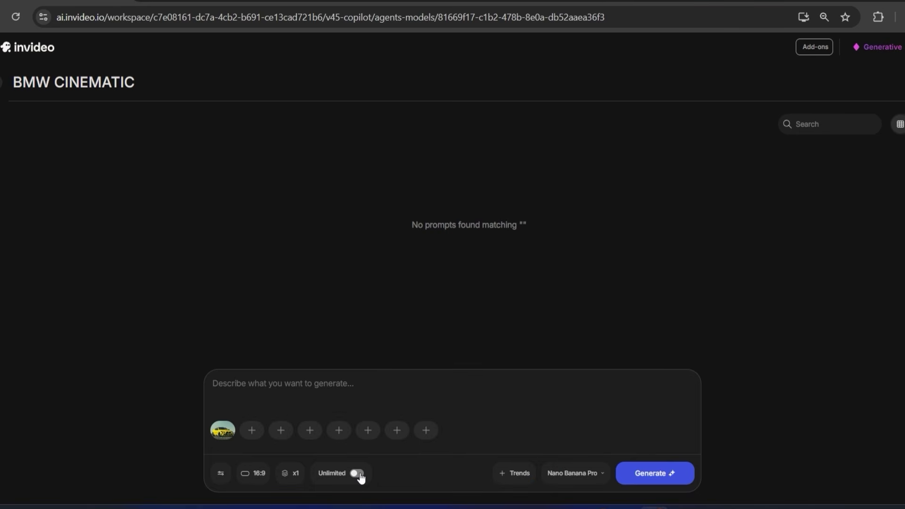
click(292, 473)
click(253, 472)
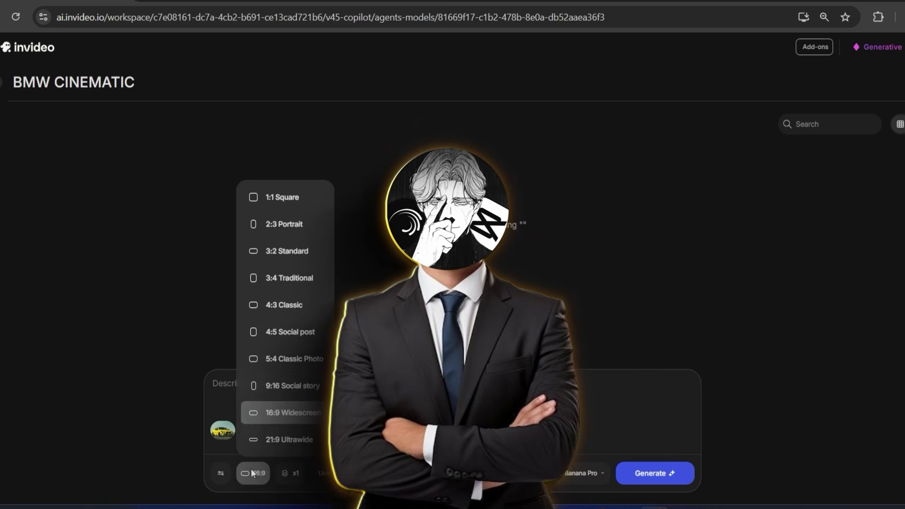
click(282, 385)
click(221, 473)
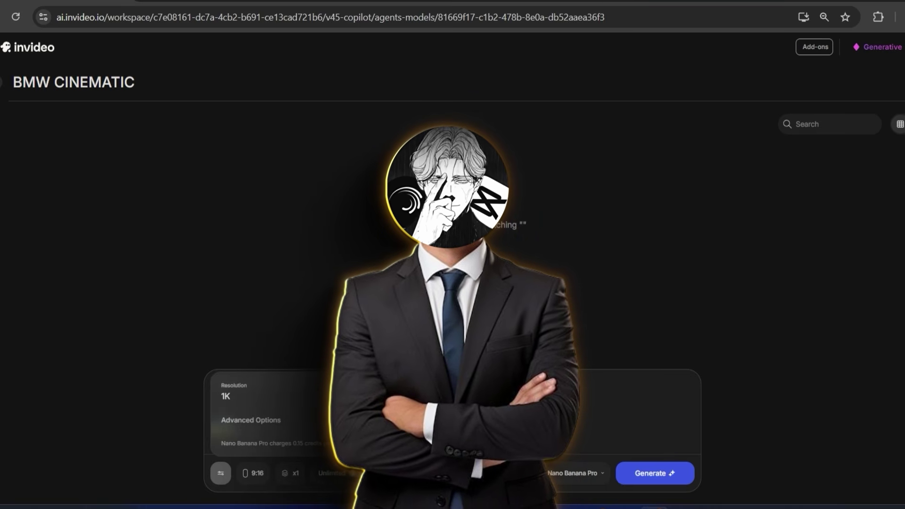
click(221, 473)
Generate an image from a prompt for a cinematic wide-angle front view of a yellow BMW M4 competition in a flowery green meadow, and open it
click(301, 396)
text(A cinematic wide-angle front view of a yellow BMW M4 competition sports car standing in a vast green meadow filled with small white flowers, soft natural daylight, clean luxury automotive photography, shallow depth of field, ultra-realistic, high detail, natural colors, cinematic composition, vertical framing)
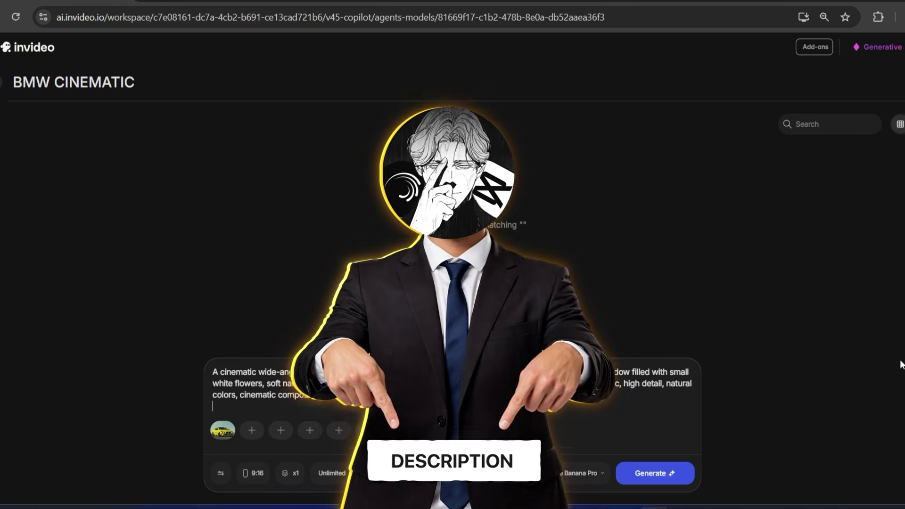
key(Return)
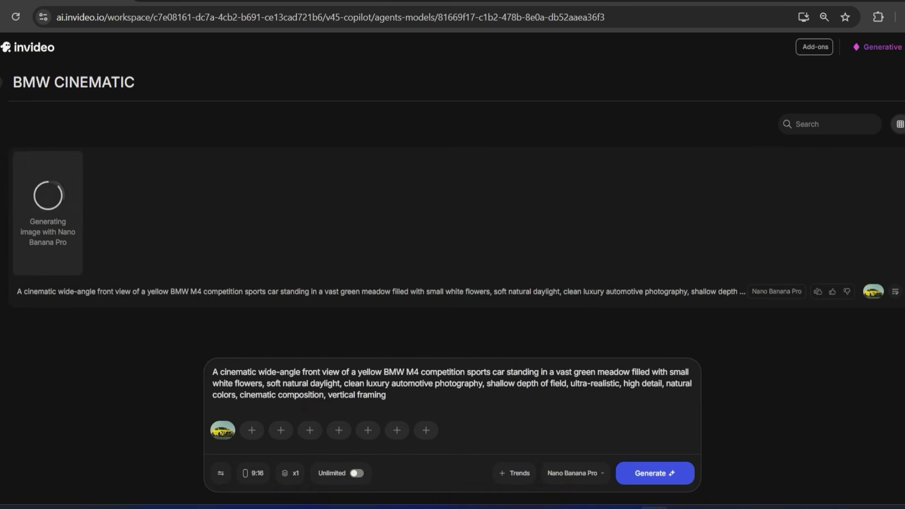
click(59, 225)
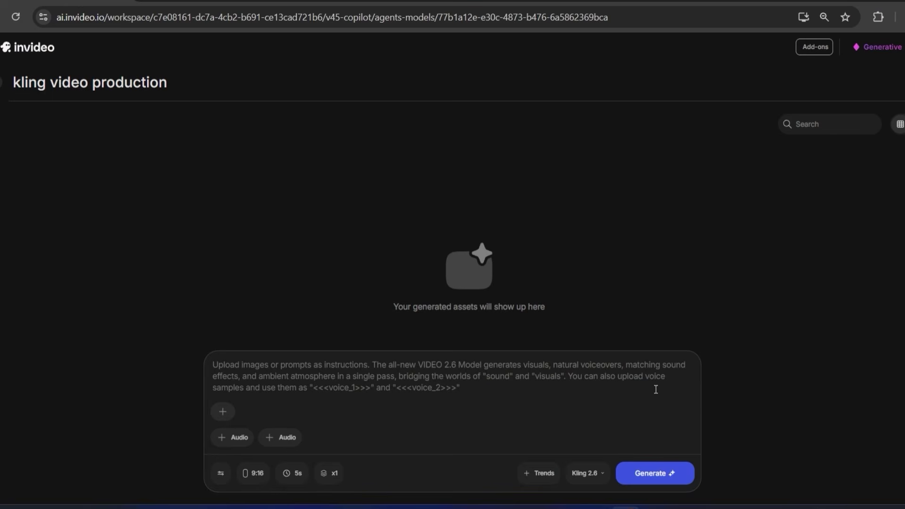
Choose the Kling 2.5 Turbo Pro video model for the kling video production project
click(591, 473)
scroll(541, 370, down, 8)
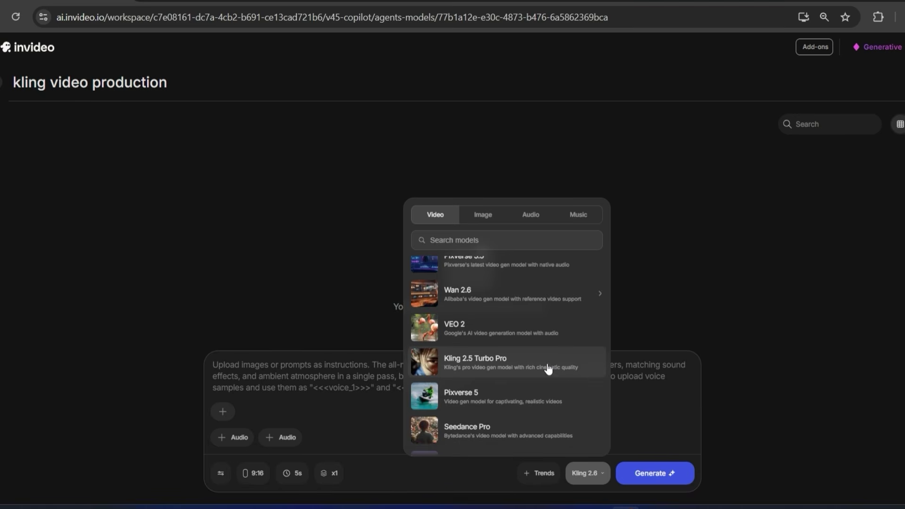
click(548, 368)
click(239, 423)
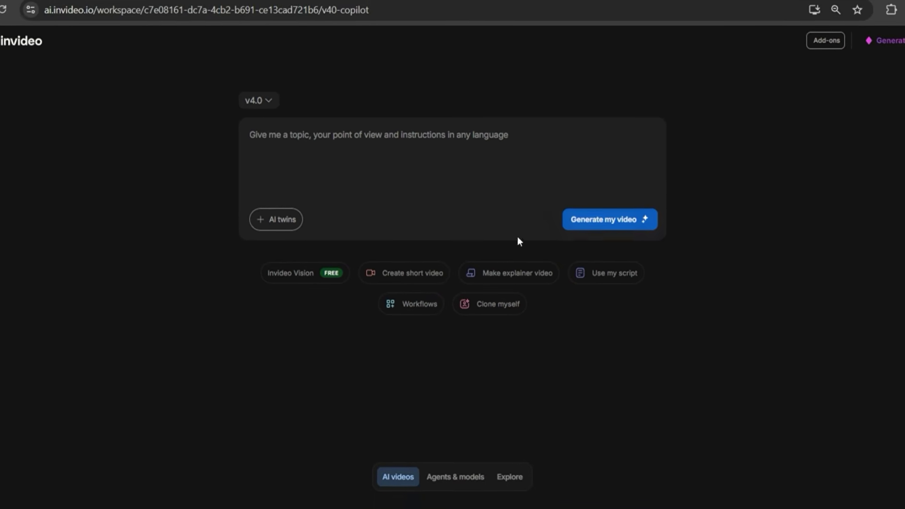
Open invideo's Workflows from the AI videos page and browse their categories
click(414, 303)
scroll(749, 269, down, 10)
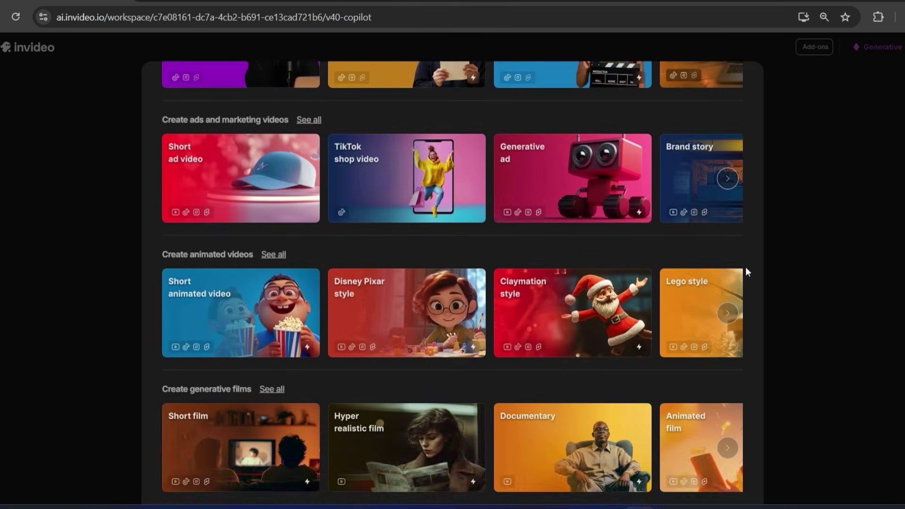
scroll(745, 266, up, 15)
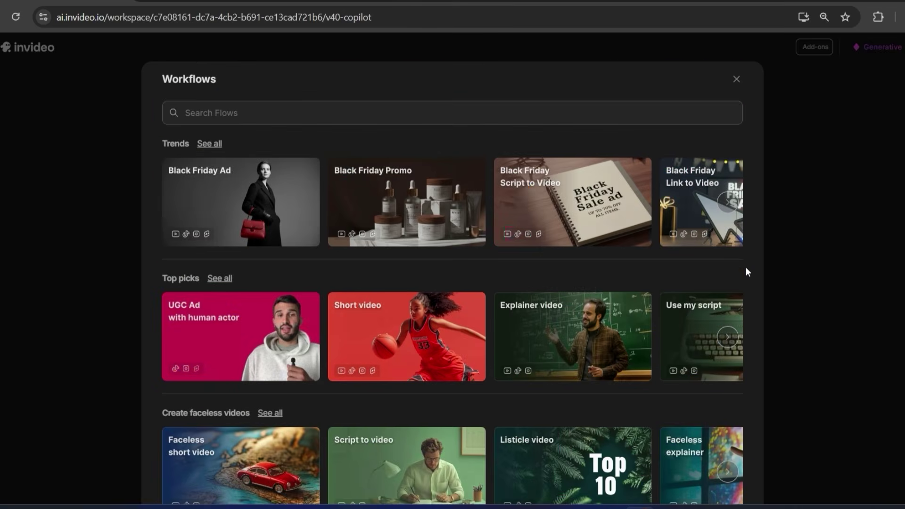
Open the UGC ad with human actor workflow, browse its virtual and human actors, and close it
click(229, 330)
click(394, 266)
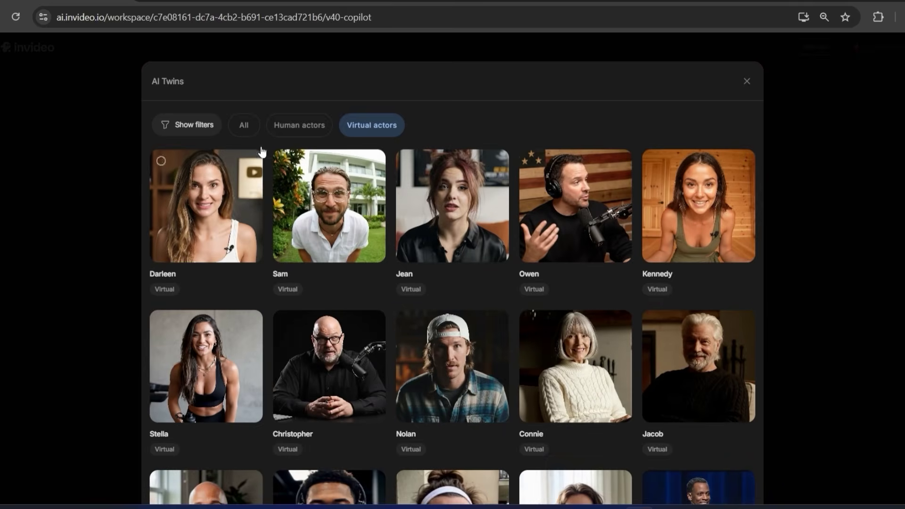
click(287, 128)
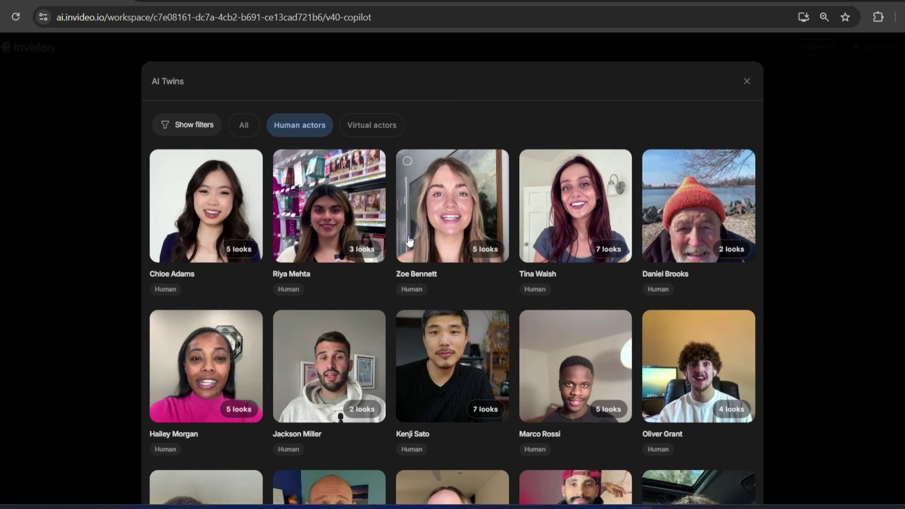
scroll(408, 241, down, 8)
click(746, 82)
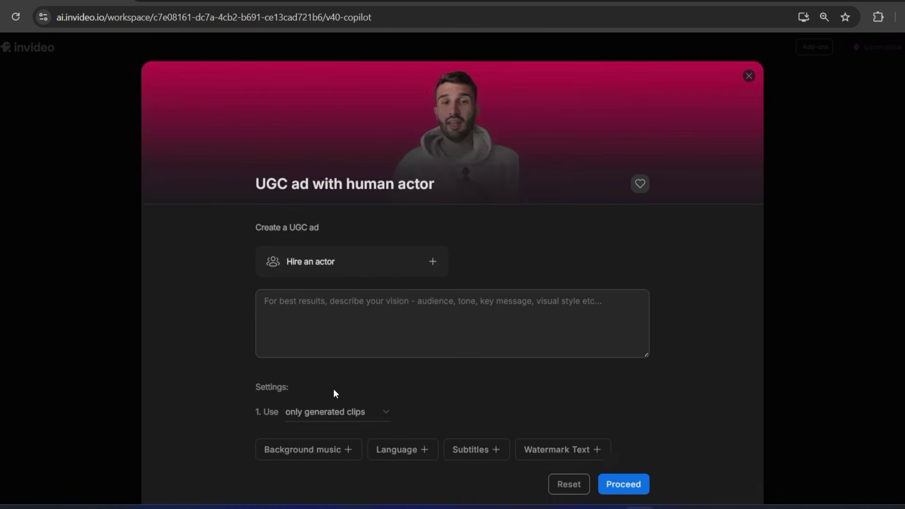
scroll(333, 388, down, 1)
scroll(723, 128, up, 1)
click(747, 75)
Open the UGC ad with your avatar workflow, check its avatar clone selection and settings, and close it
scroll(263, 295, down, 4)
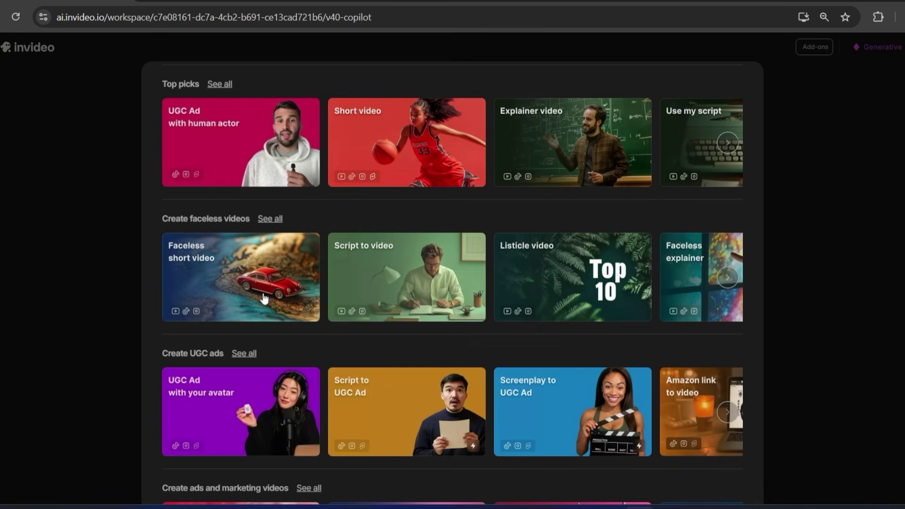
scroll(193, 312, down, 3)
click(249, 294)
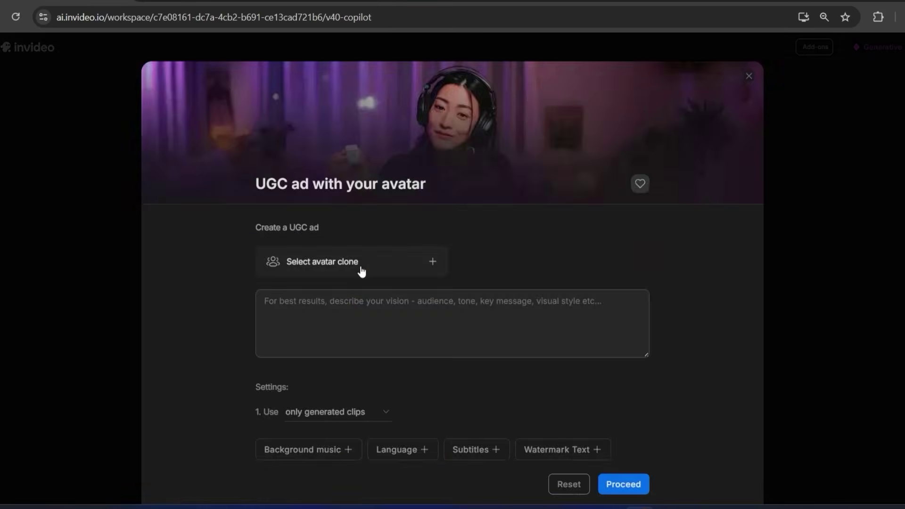
click(406, 262)
click(746, 81)
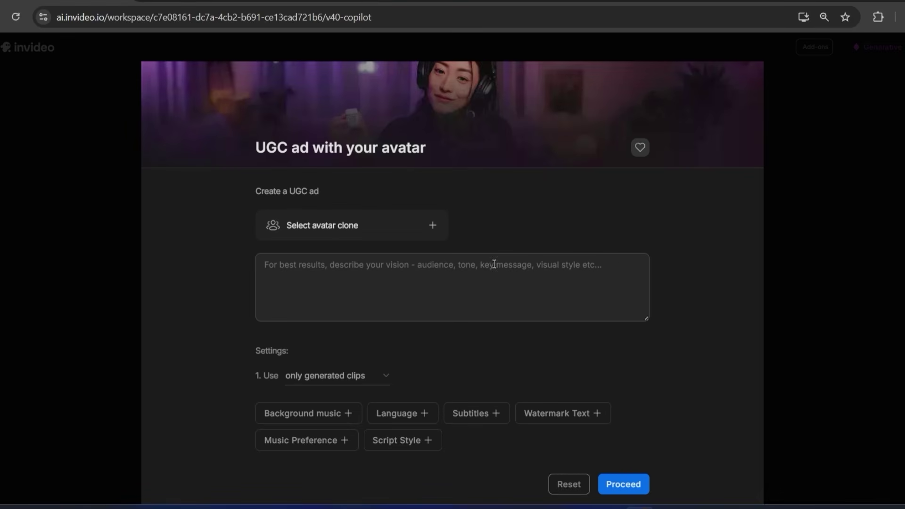
click(749, 83)
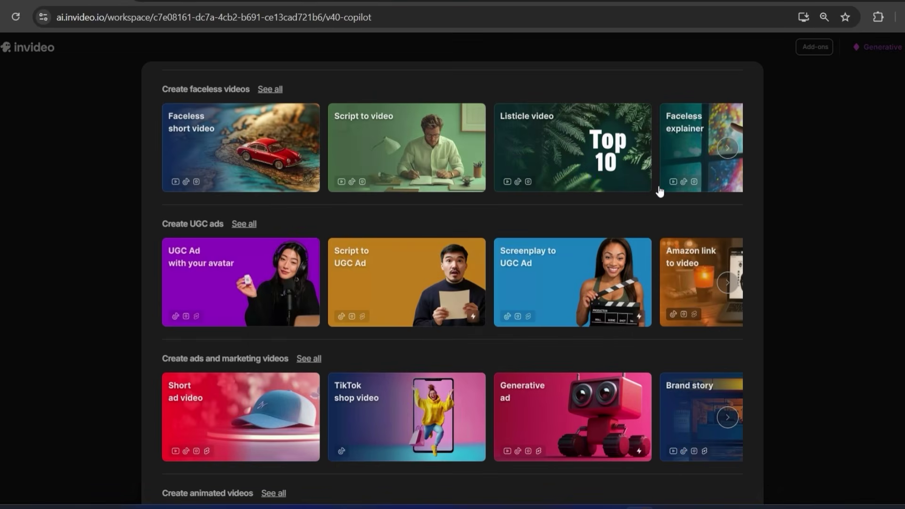
Open the Short animated video workflow and set the video length to 2 minutes
scroll(384, 285, down, 3)
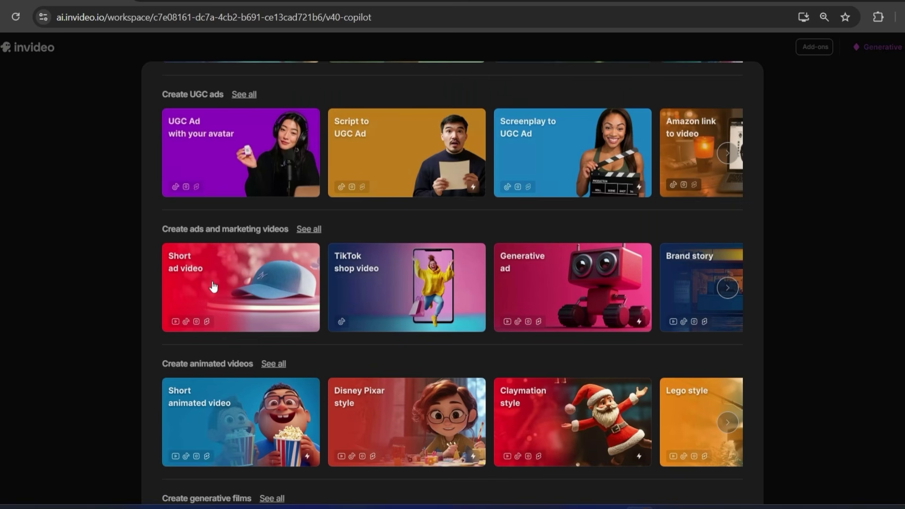
scroll(384, 306, down, 2)
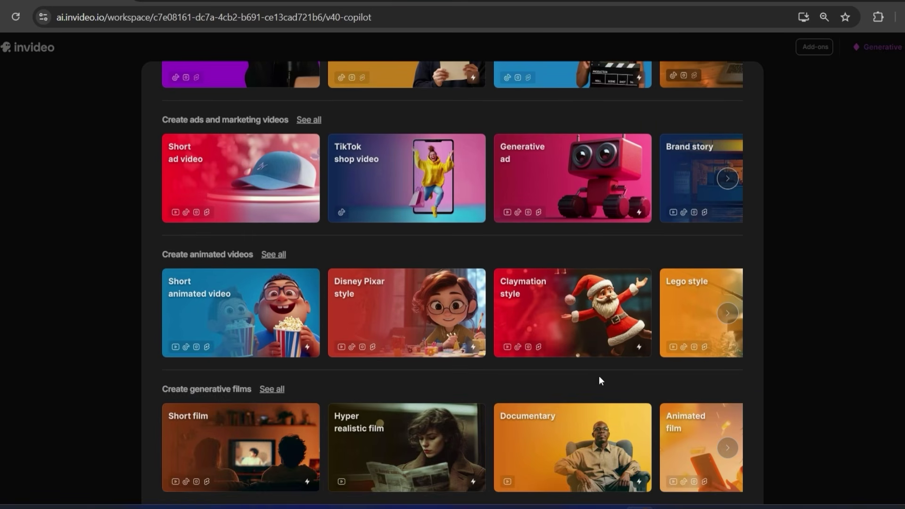
click(220, 330)
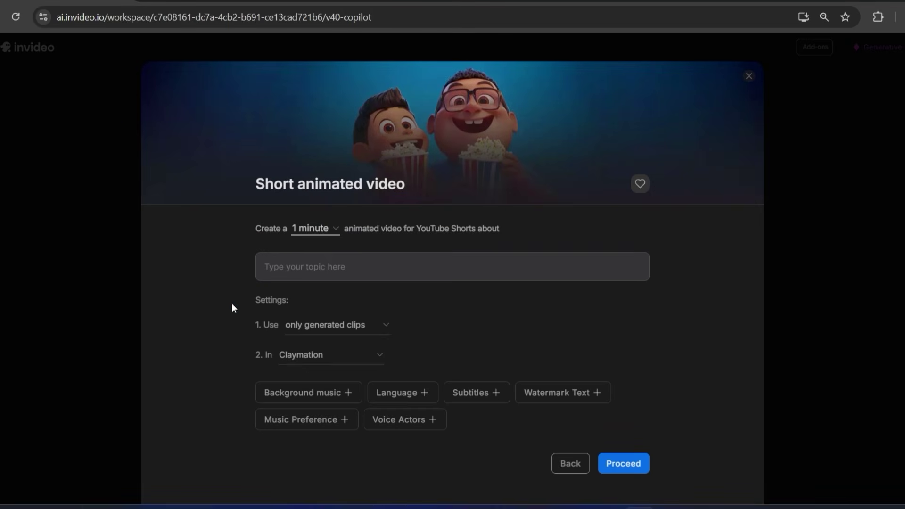
click(336, 230)
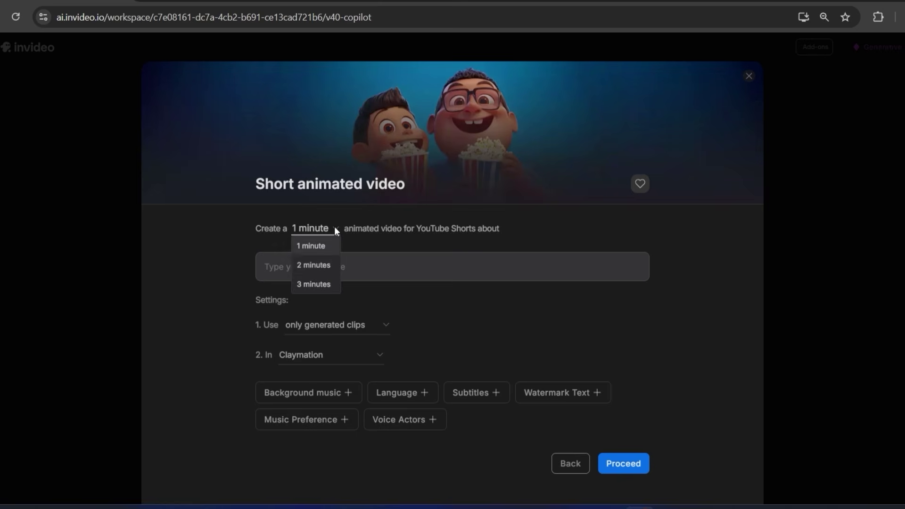
click(322, 265)
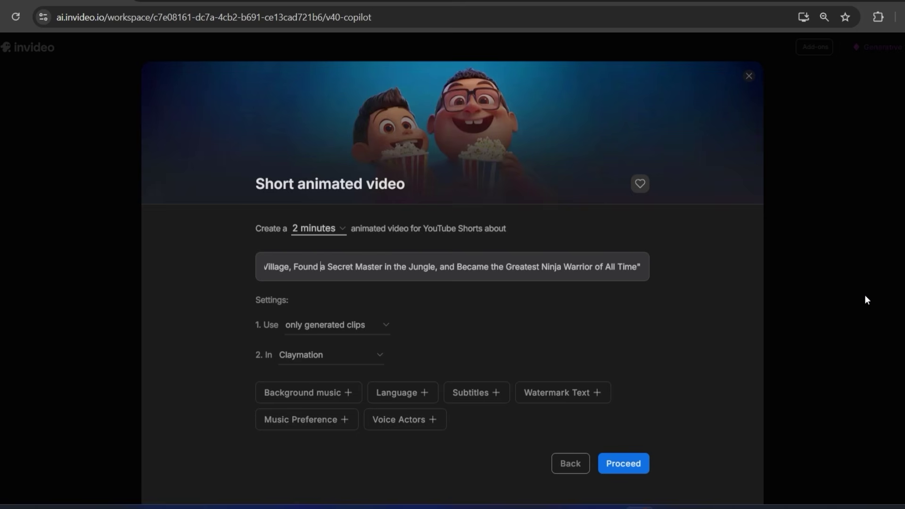
Begin the topic about the little boy who ran away with "Create a 2-minute Disney Pixar style story of a"
key(Left)
key(Left)
key(Left)
key(Left)
key(Left)
key(Left)
key(Left)
key(Left)
key(Left)
key(Left)
key(Left)
key(Left)
key(Left)
key(Left)
key(Left)
key(Left)
key(Left)
key(Left)
key(Left)
key(Left)
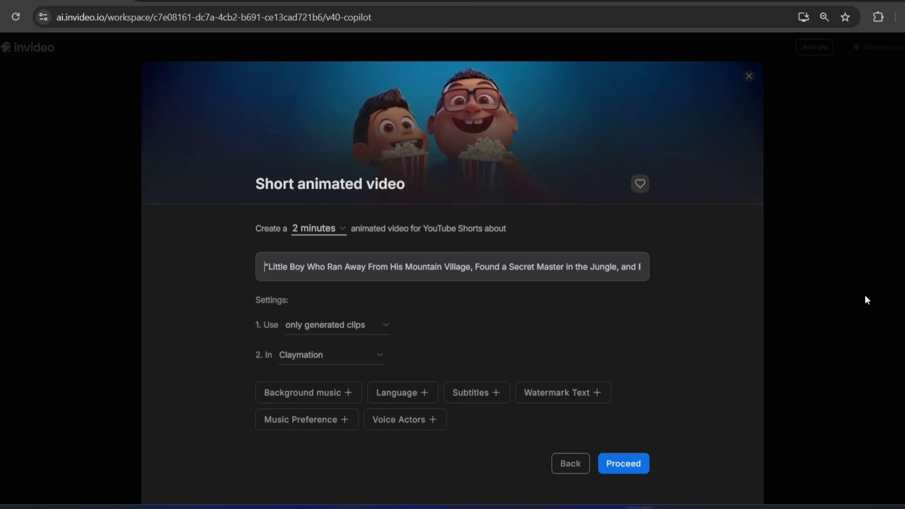
key(Left)
key(Left)
key(Left)
key(Left)
key(Left)
key(Left)
key(Left)
key(Left)
key(Left)
key(Left)
key(Left)
key(Left)
key(Left)
key(Left)
key(Left)
key(Left)
key(Left)
key(Left)
key(Left)
key(Left)
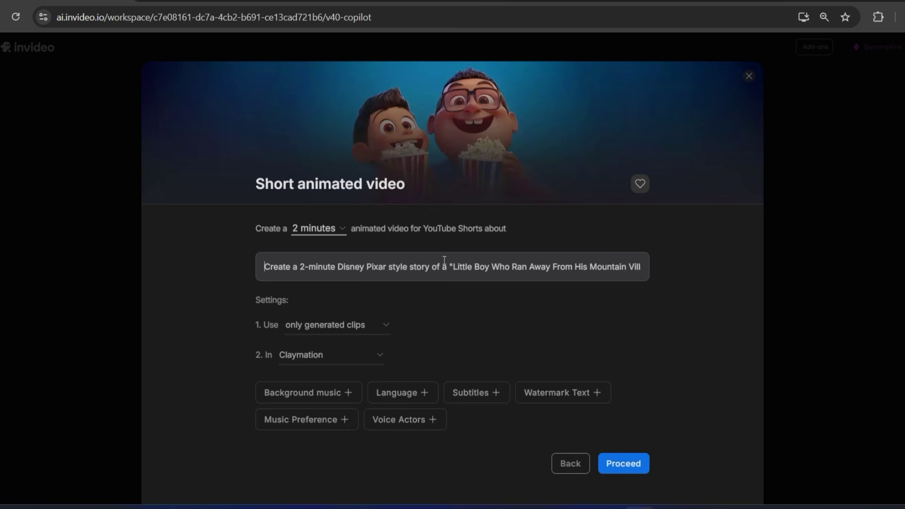
Set the animated video to use only generated clips in the Disney Pixar style
click(379, 324)
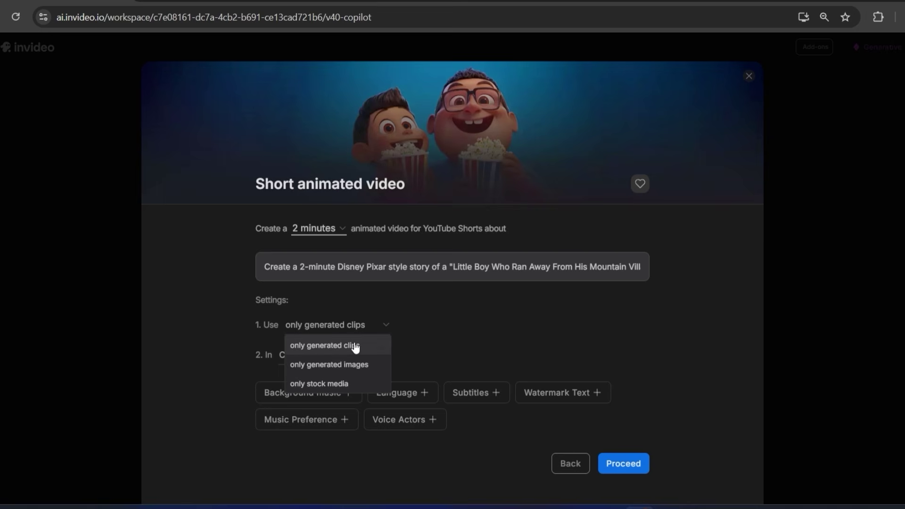
click(382, 348)
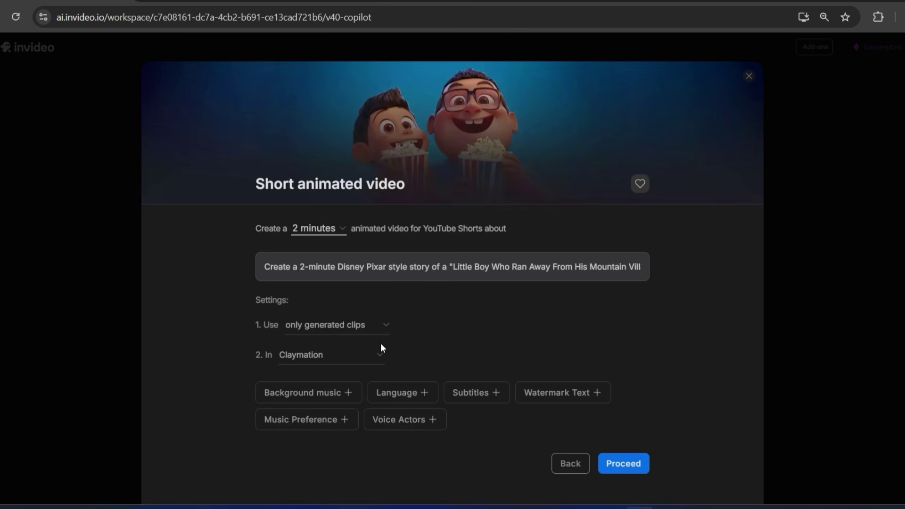
click(382, 354)
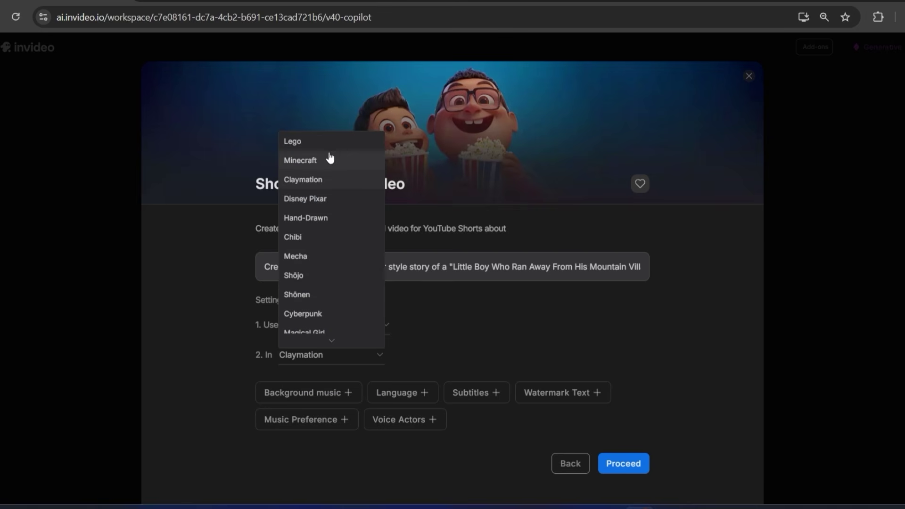
click(322, 205)
Add "Cinematic adventure" background music and an English language setting to the animated video
click(340, 392)
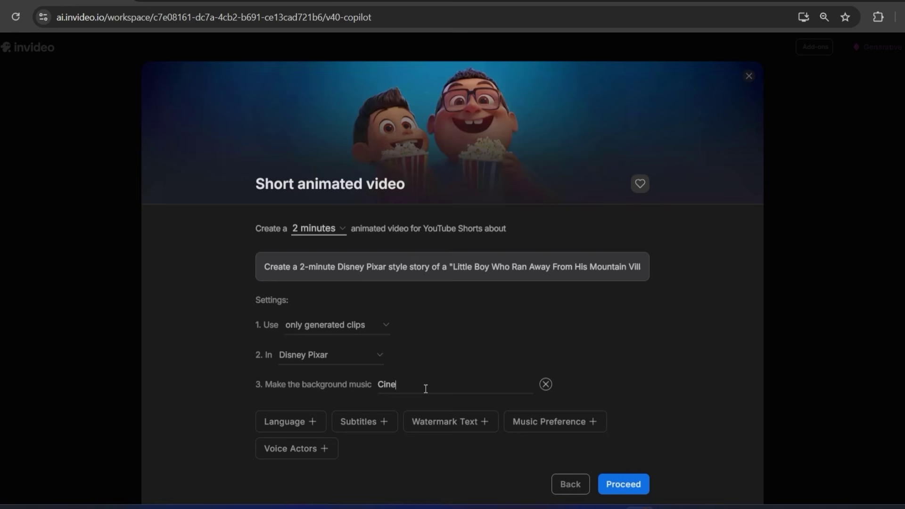
click(314, 425)
click(460, 405)
click(403, 204)
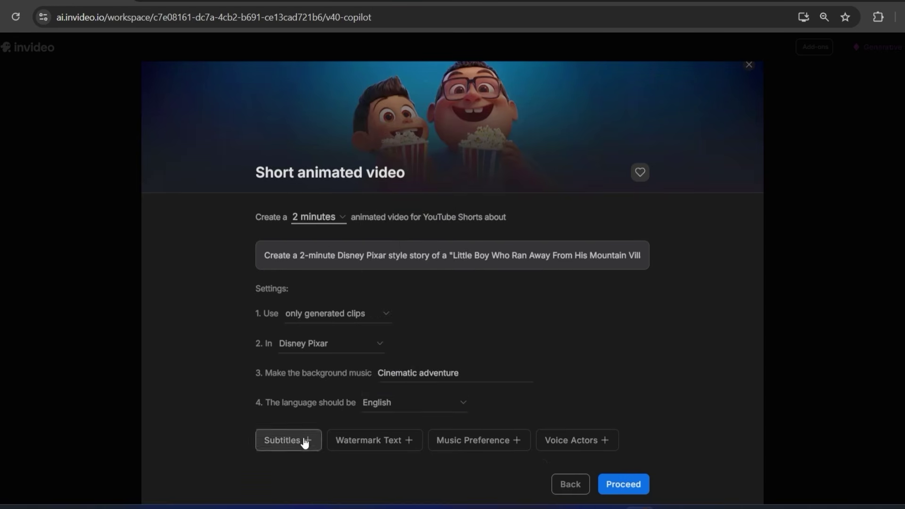
Add a subtitles setting and choose clean subtitles with no outline
click(304, 442)
click(377, 435)
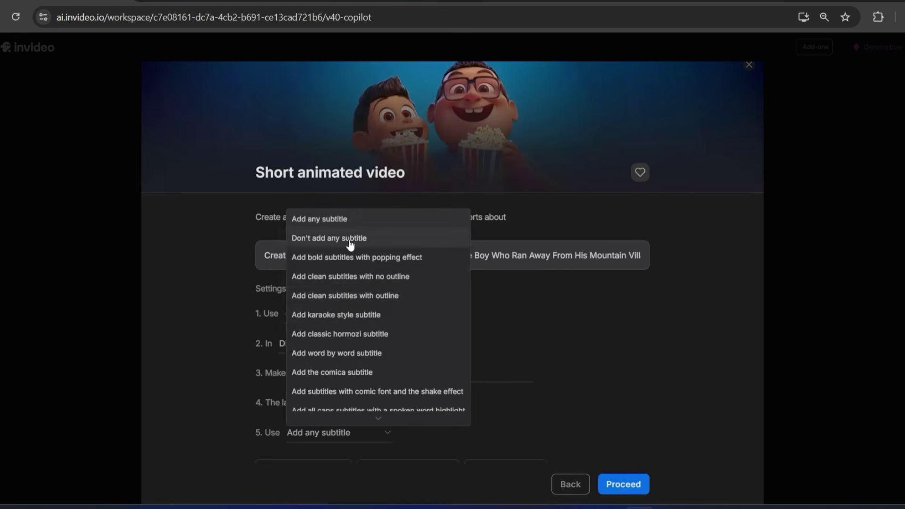
click(409, 278)
Add a voice actor setting with a female, clear American voice for the Narrator
scroll(559, 418, down, 2)
click(501, 438)
click(295, 402)
click(333, 464)
click(447, 402)
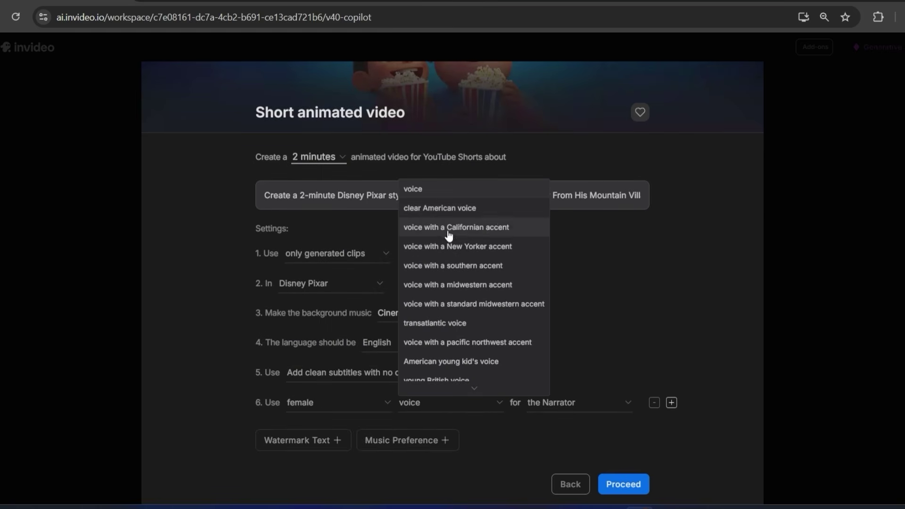
click(490, 208)
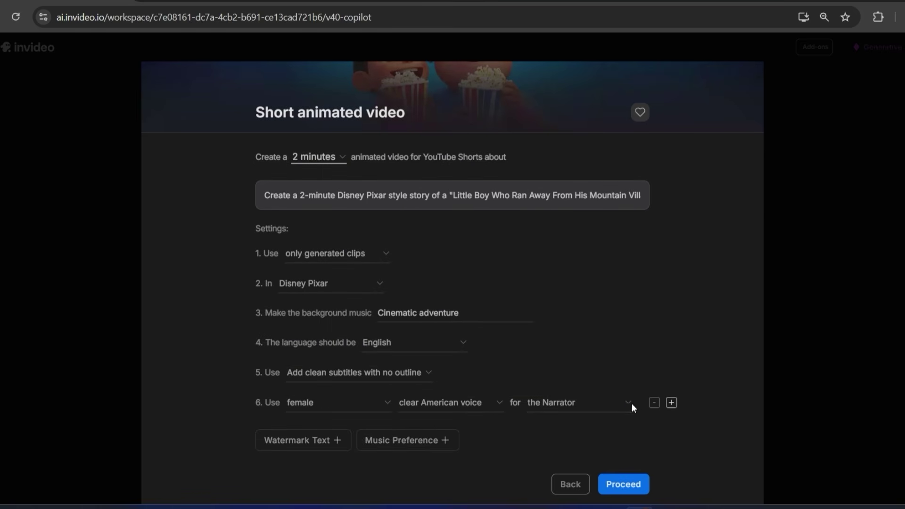
click(631, 404)
Add a music preference that uses the best audio available and proceed with generating the animated video
click(444, 440)
scroll(445, 437, down, 1)
click(382, 405)
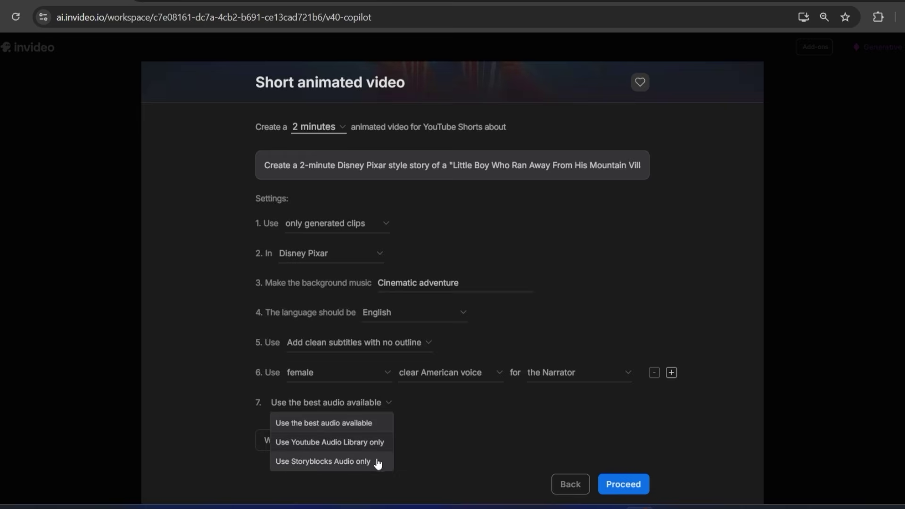
scroll(513, 299, up, 2)
scroll(616, 440, down, 2)
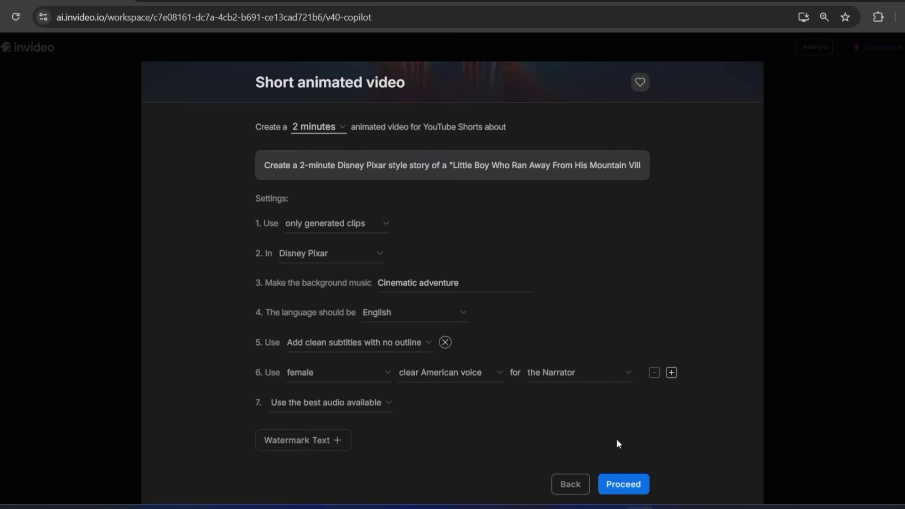
click(620, 485)
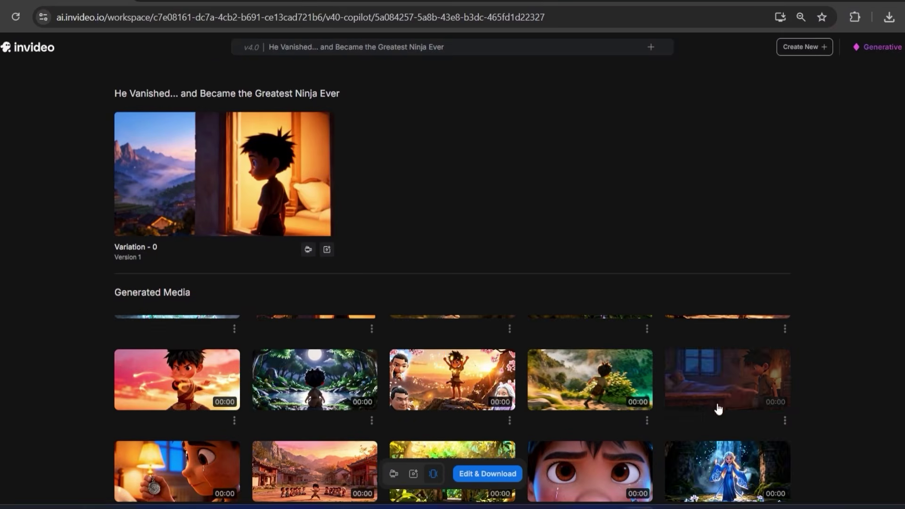
Look through the generated media, open the video's media editing and select the second clip of Chapter 1
scroll(717, 404, down, 2)
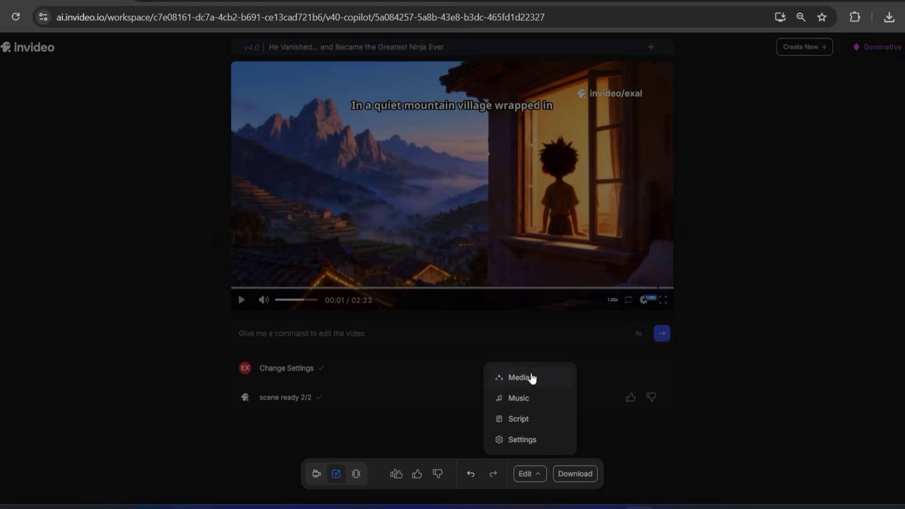
click(519, 378)
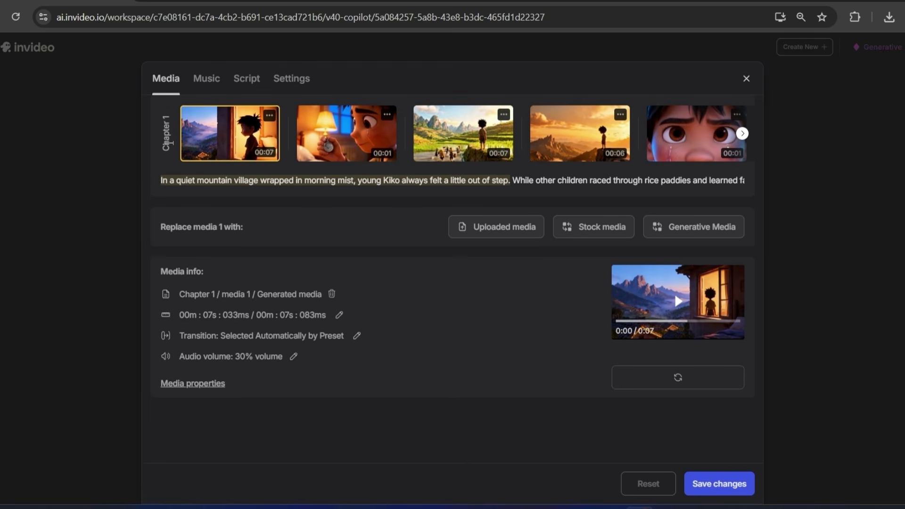
click(342, 144)
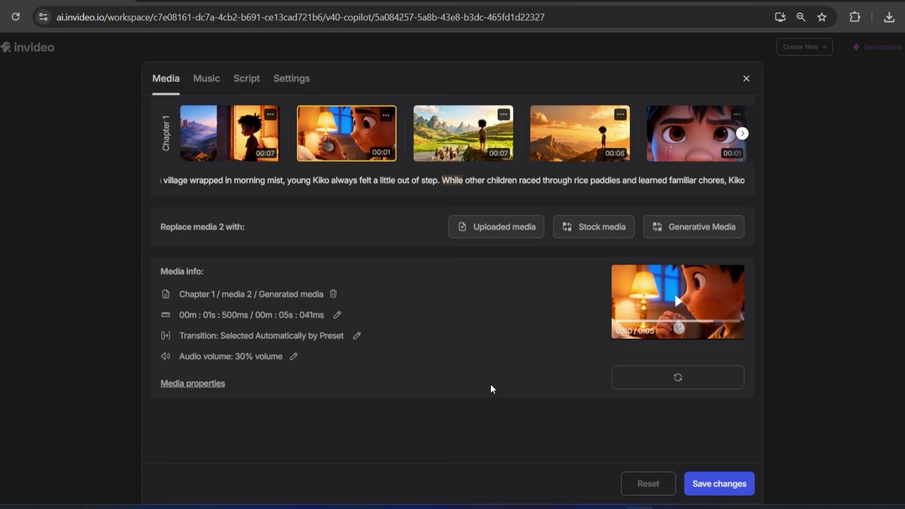
Remix the selected clip as generative media in the video's style, with a prompt beginning "He is watching from the window while the"
click(706, 227)
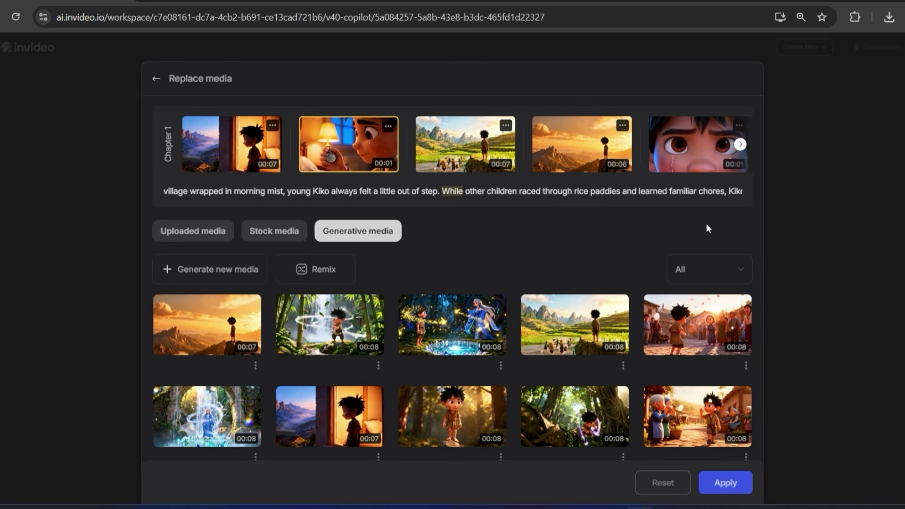
click(323, 269)
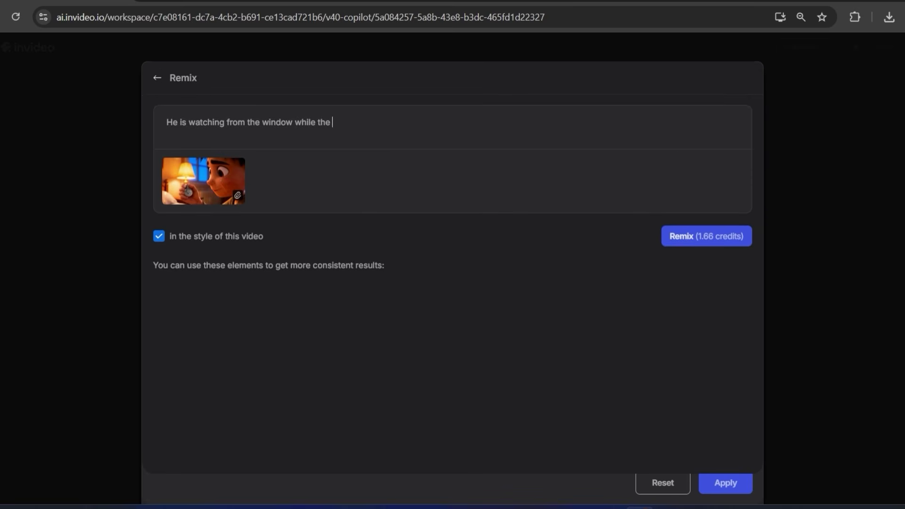
click(707, 236)
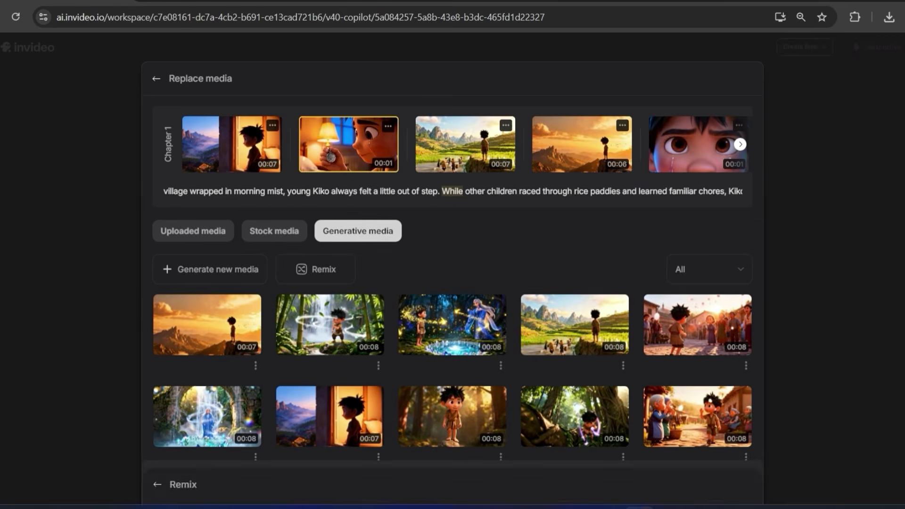